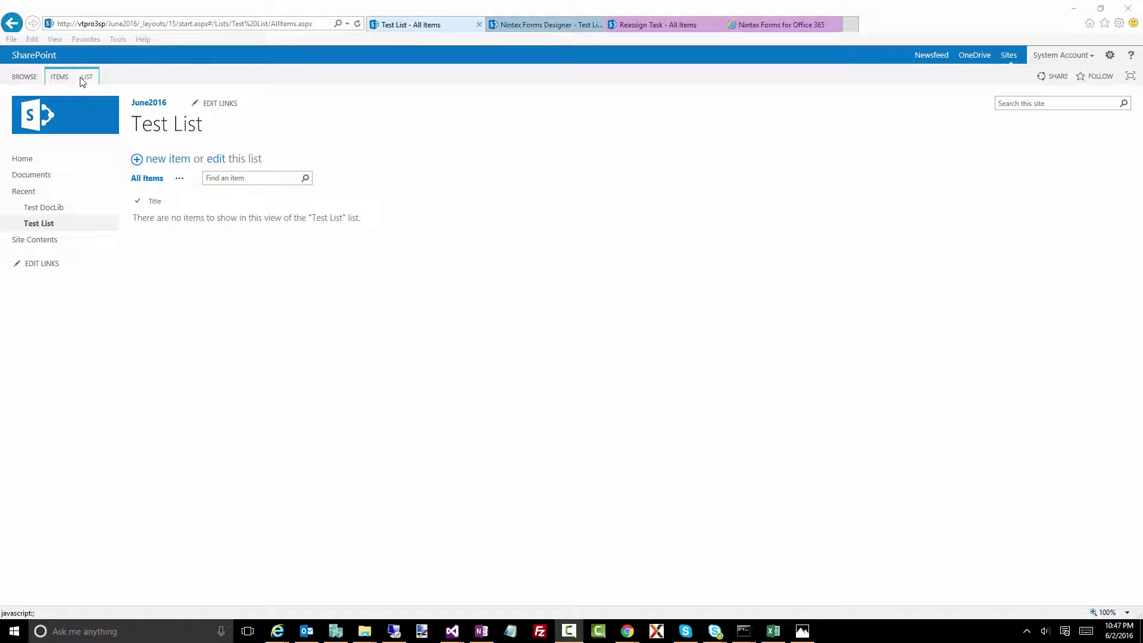
Open the Test List item form for customization in the Nintex Forms designer
{"action": "left_click", "coordinate": [86, 77]}
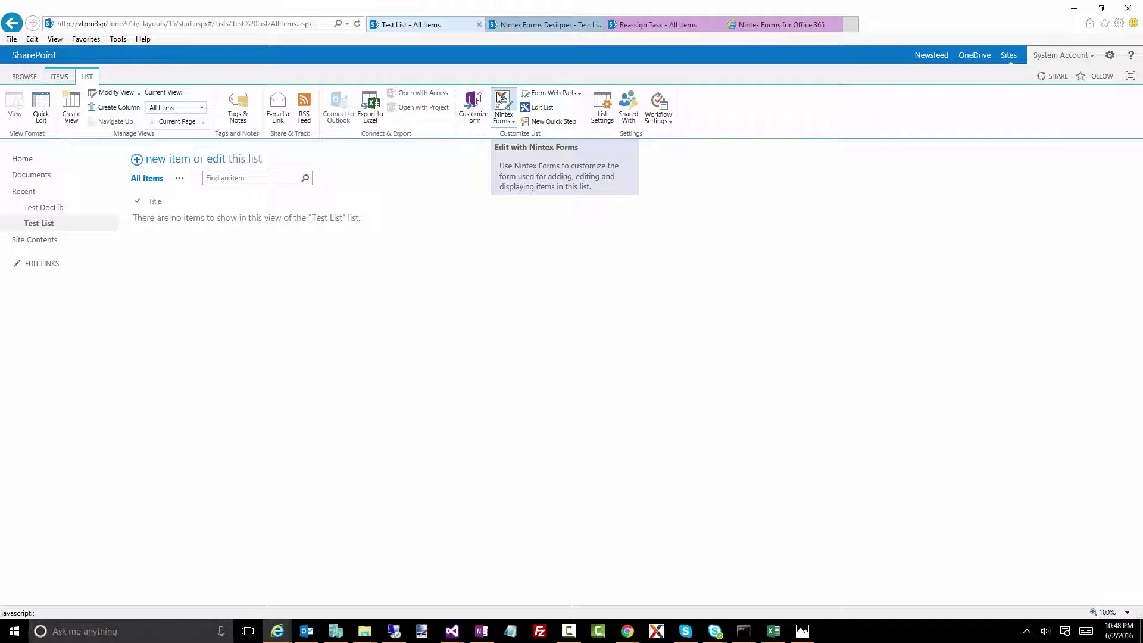
{"action": "left_click", "coordinate": [502, 112]}
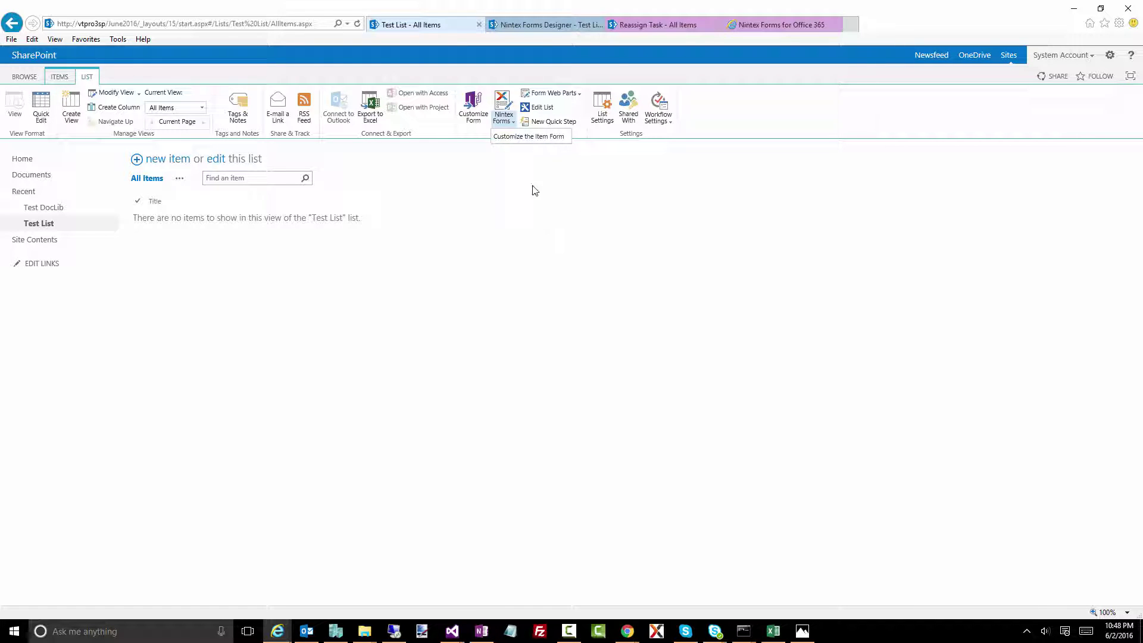
{"action": "left_click", "coordinate": [505, 106]}
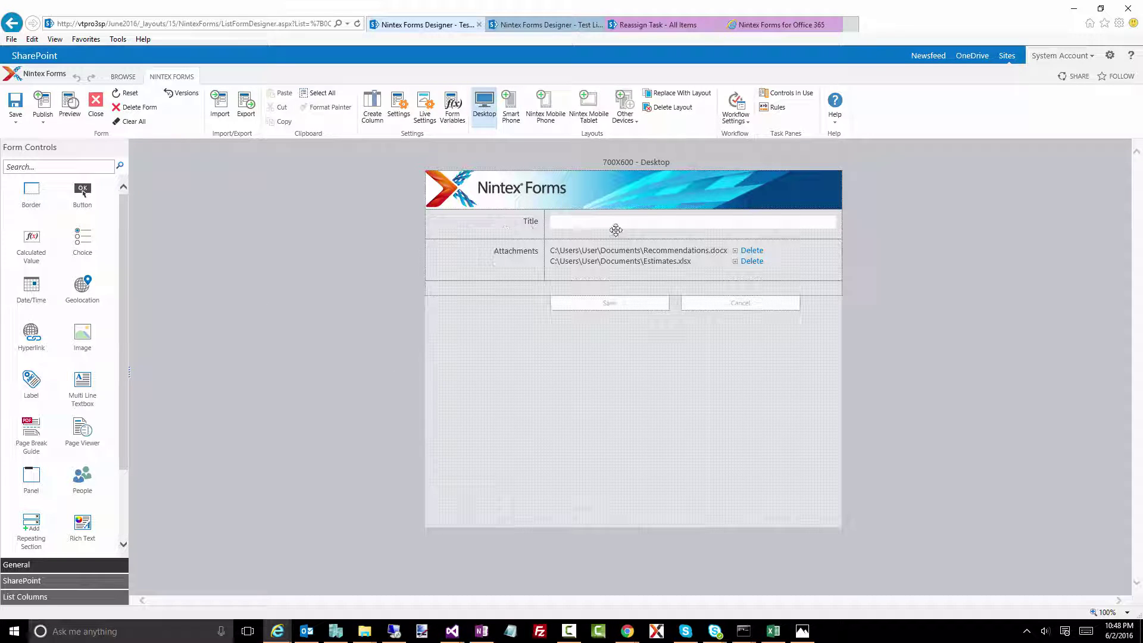
Examine the banner image's properties in the form header, including its full image URL
{"action": "mouse_move", "coordinate": [531, 223]}
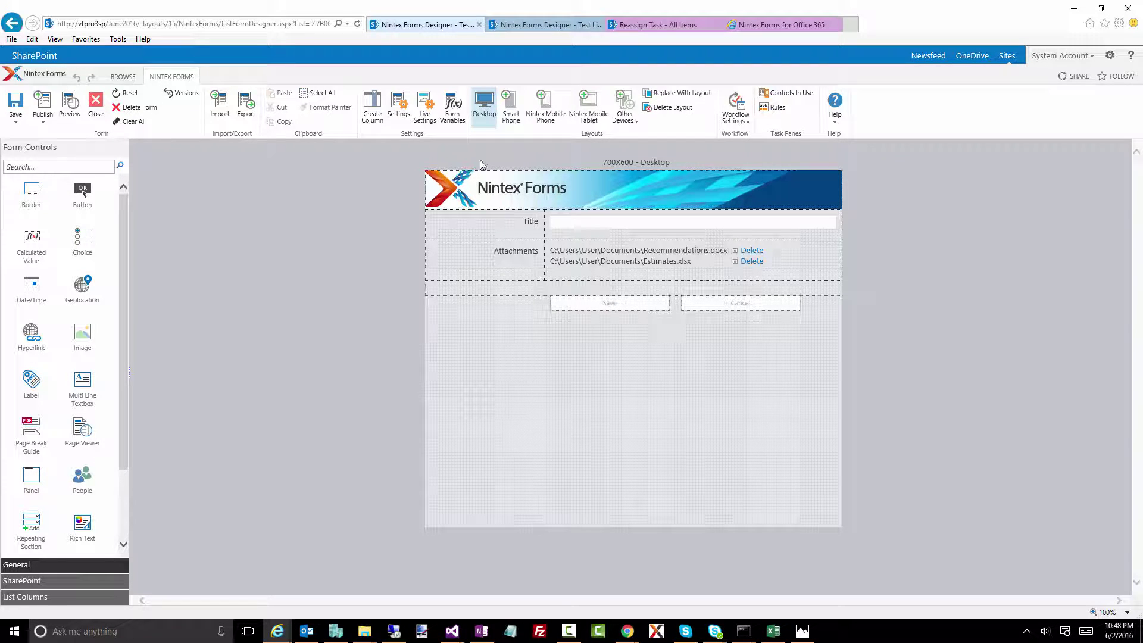
{"action": "left_click", "coordinate": [541, 179]}
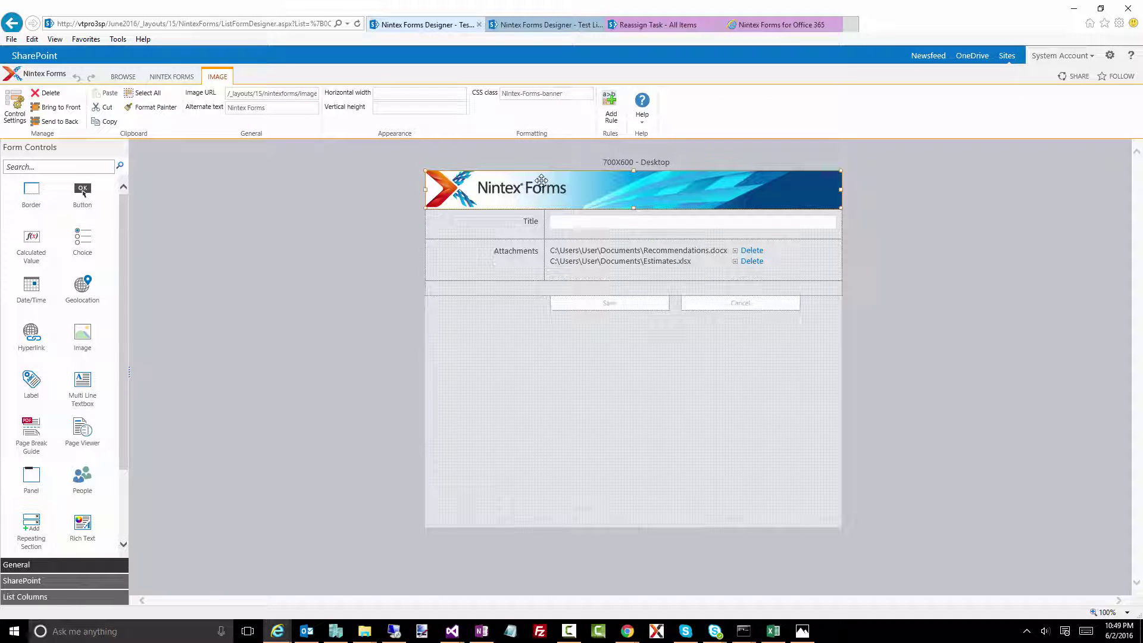
{"action": "left_click", "coordinate": [229, 95]}
{"action": "left_click_drag", "start_coordinate": [244, 95], "coordinate": [290, 96]}
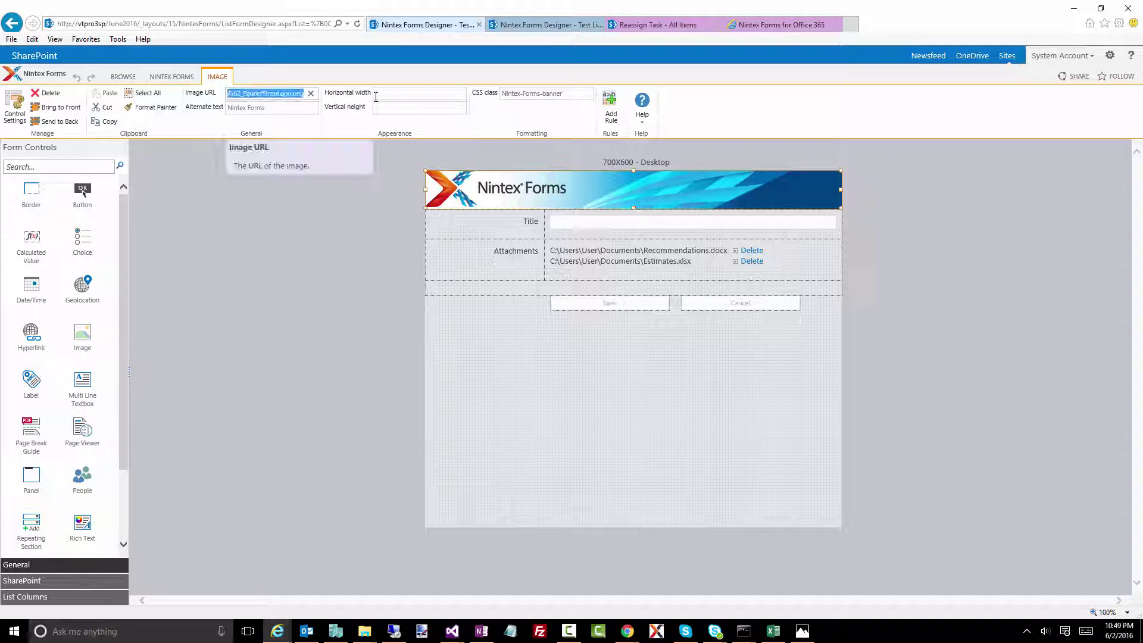
{"action": "left_click", "coordinate": [290, 96]}
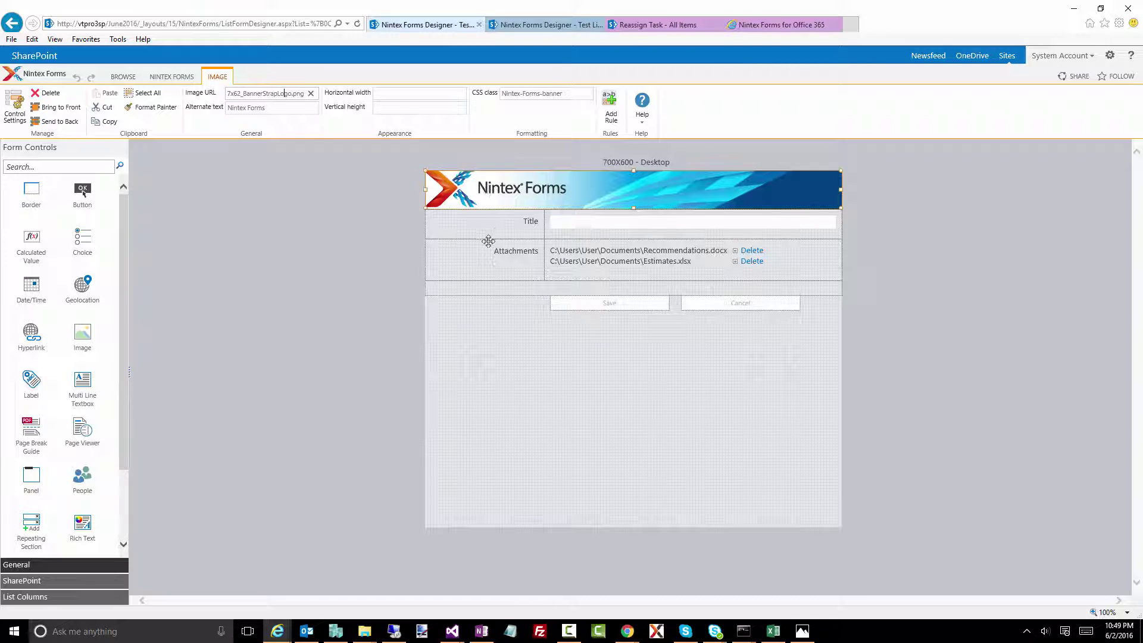
{"action": "mouse_move", "coordinate": [469, 255]}
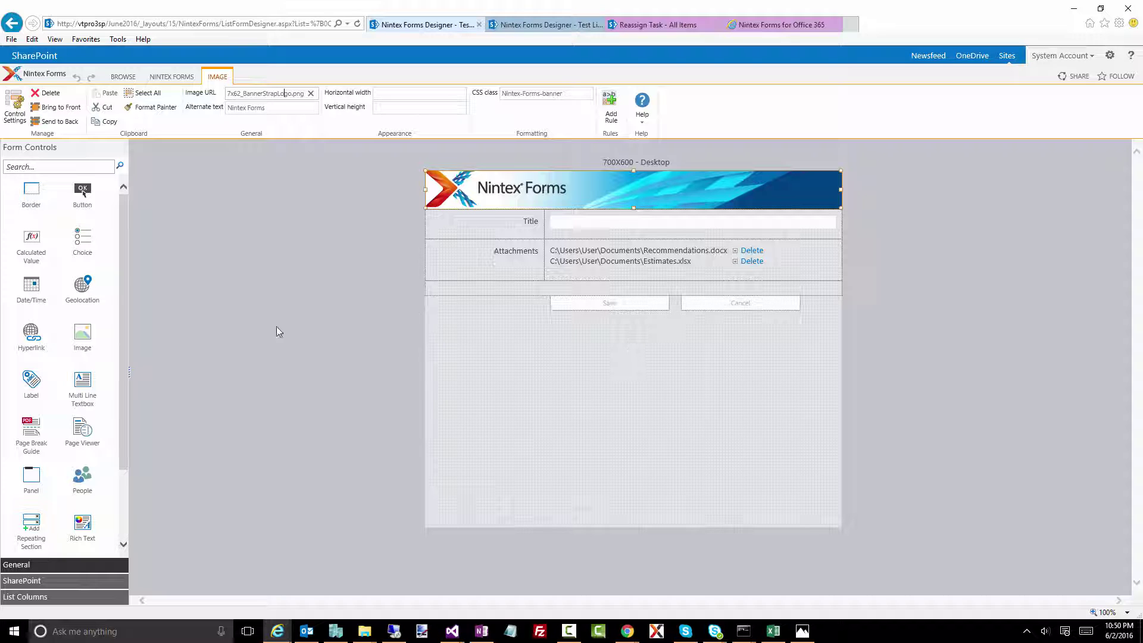
Add two stacked Single Line Textbox controls below the Save button and a Geolocation control beside them, below Cancel
{"action": "scroll", "coordinate": [122, 497], "scroll_direction": "down", "scroll_amount": 3}
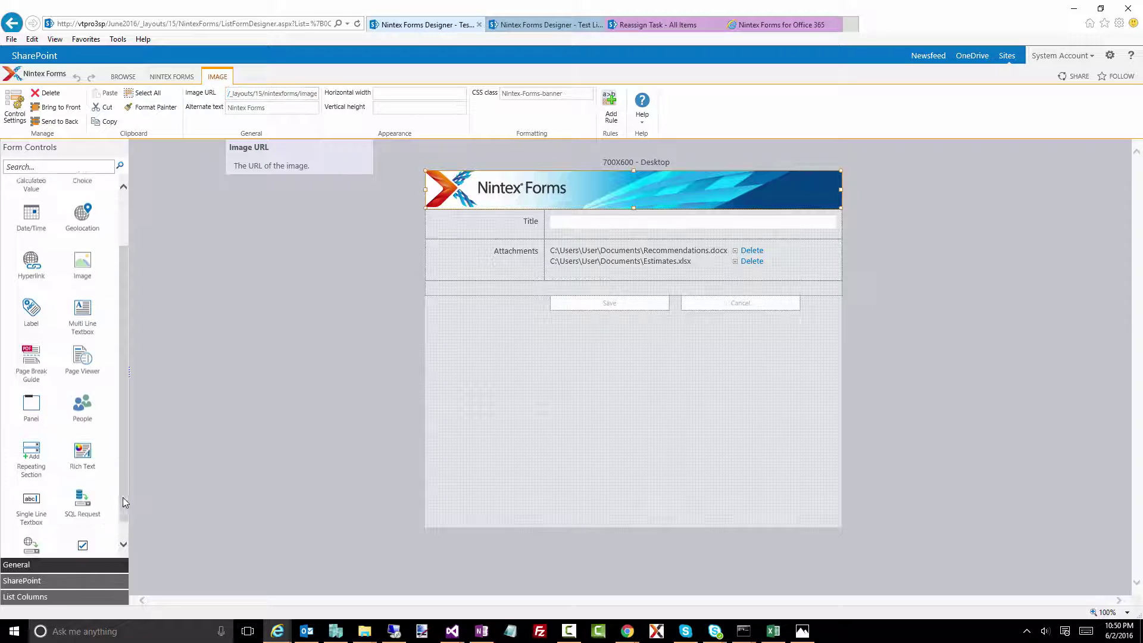
{"action": "left_click_drag", "start_coordinate": [31, 481], "coordinate": [528, 337]}
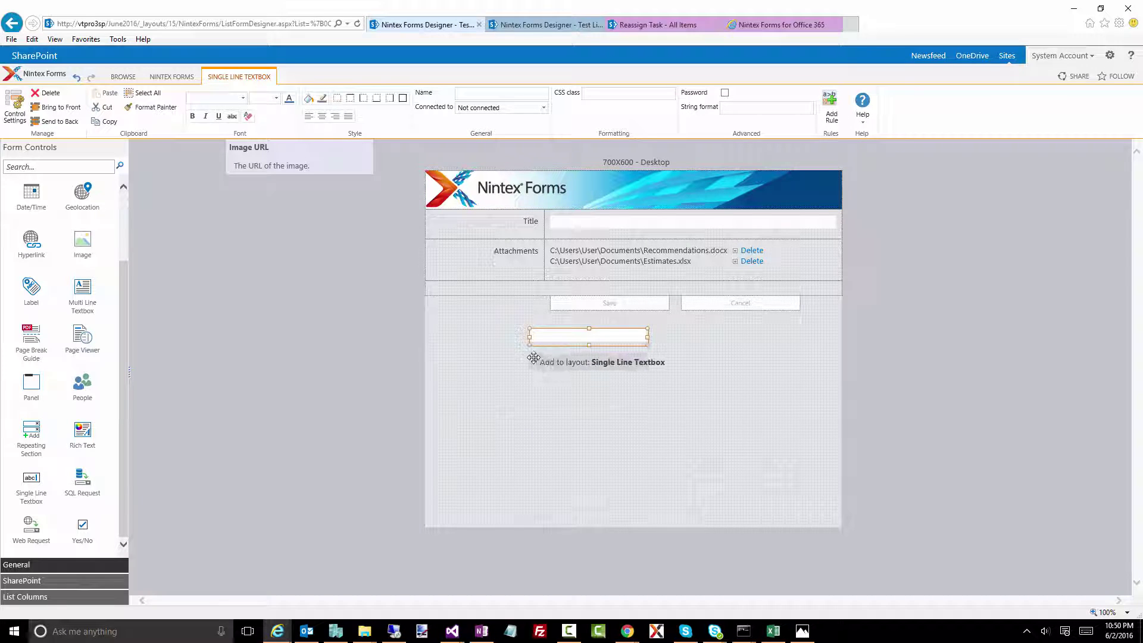
{"action": "left_click_drag", "start_coordinate": [526, 362], "coordinate": [528, 361]}
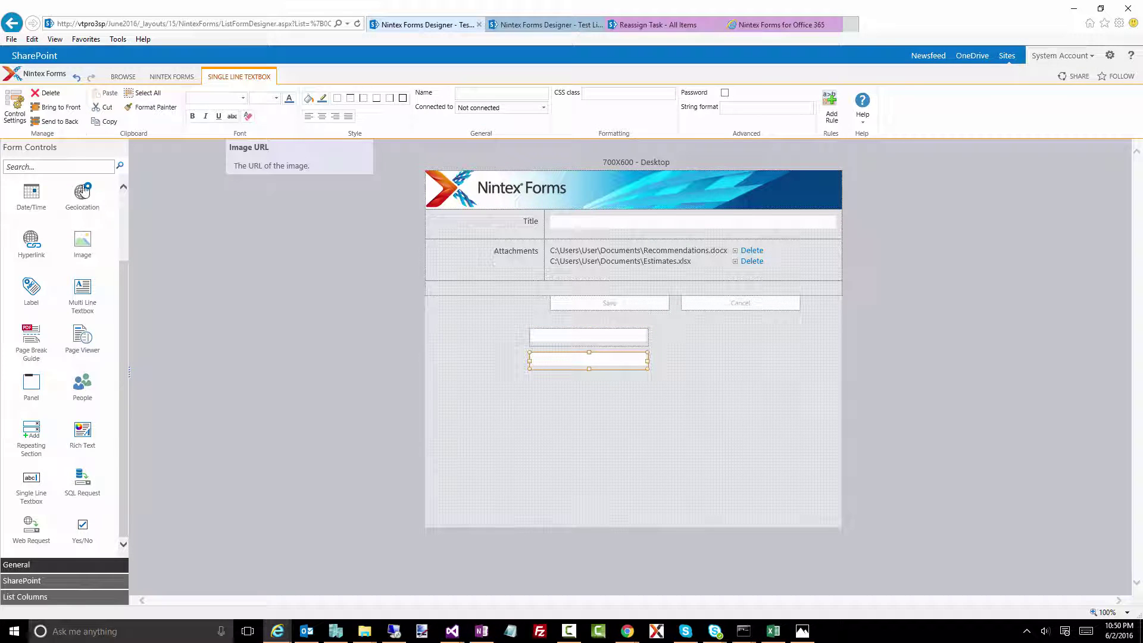
{"action": "left_click_drag", "start_coordinate": [84, 196], "coordinate": [658, 340]}
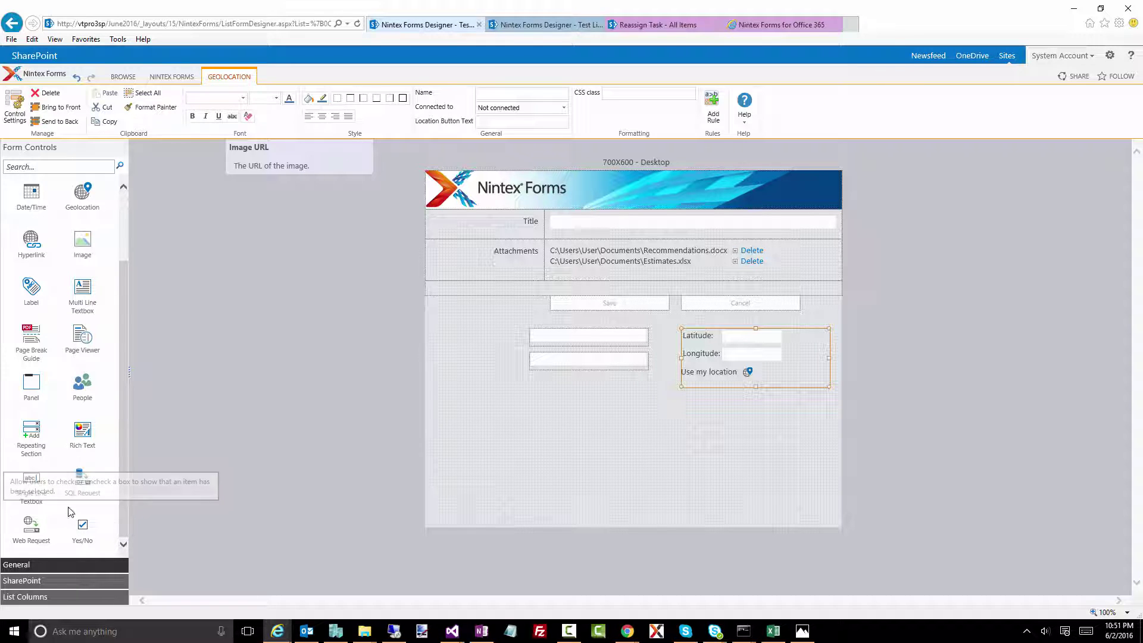
Look through the SharePoint and List Columns groups of form controls, and return to the form-level commands
{"action": "left_click", "coordinate": [35, 580]}
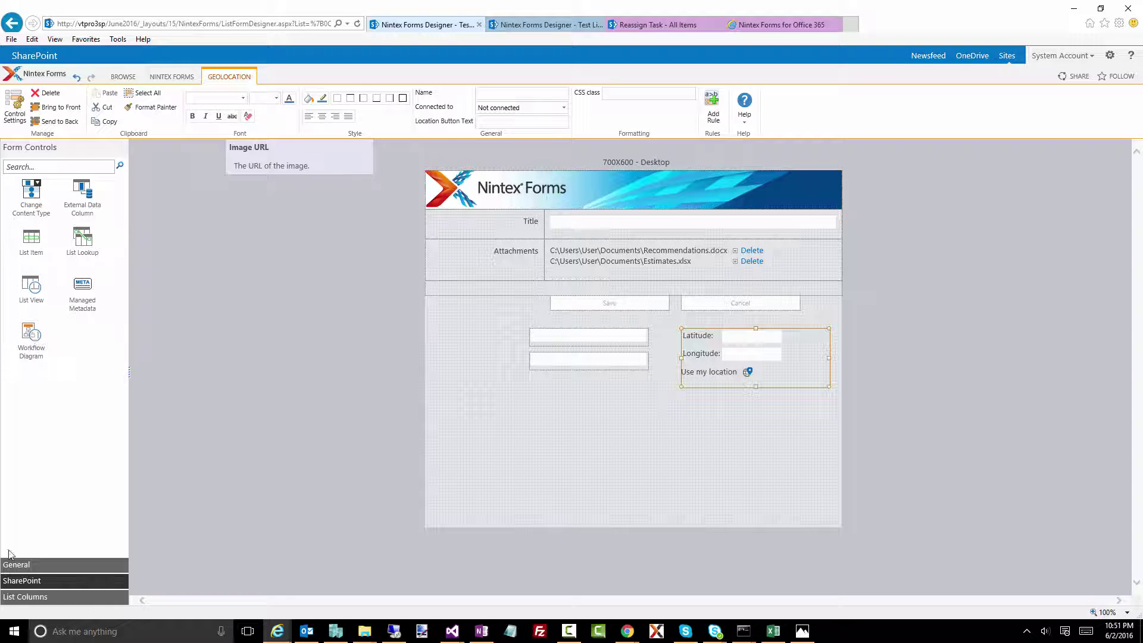
{"action": "left_click", "coordinate": [24, 596]}
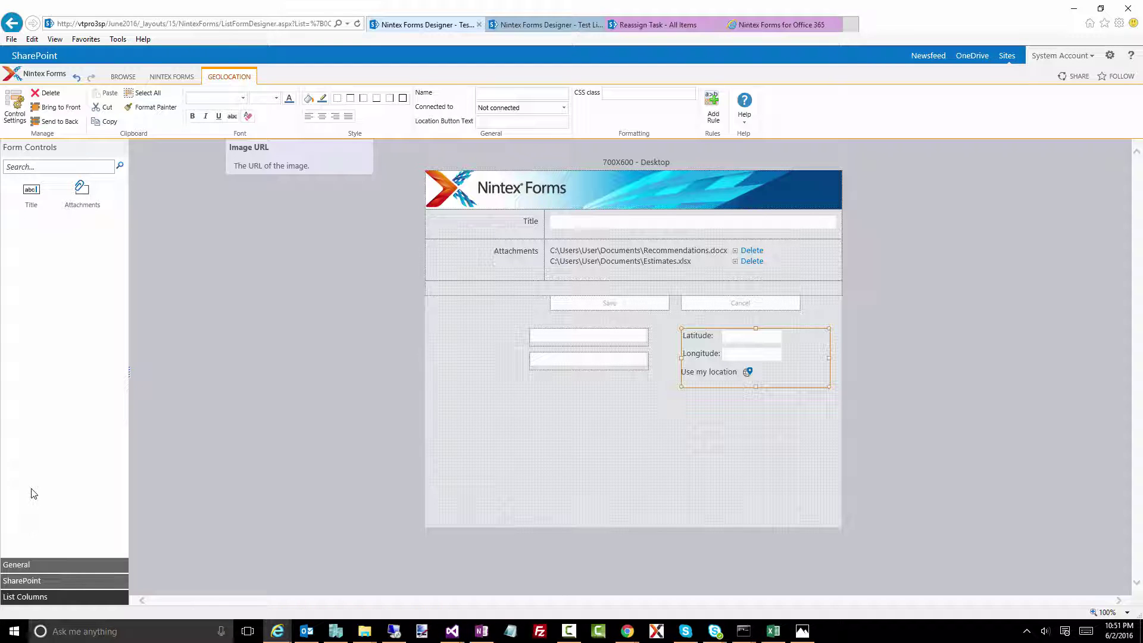
{"action": "left_click", "coordinate": [166, 77]}
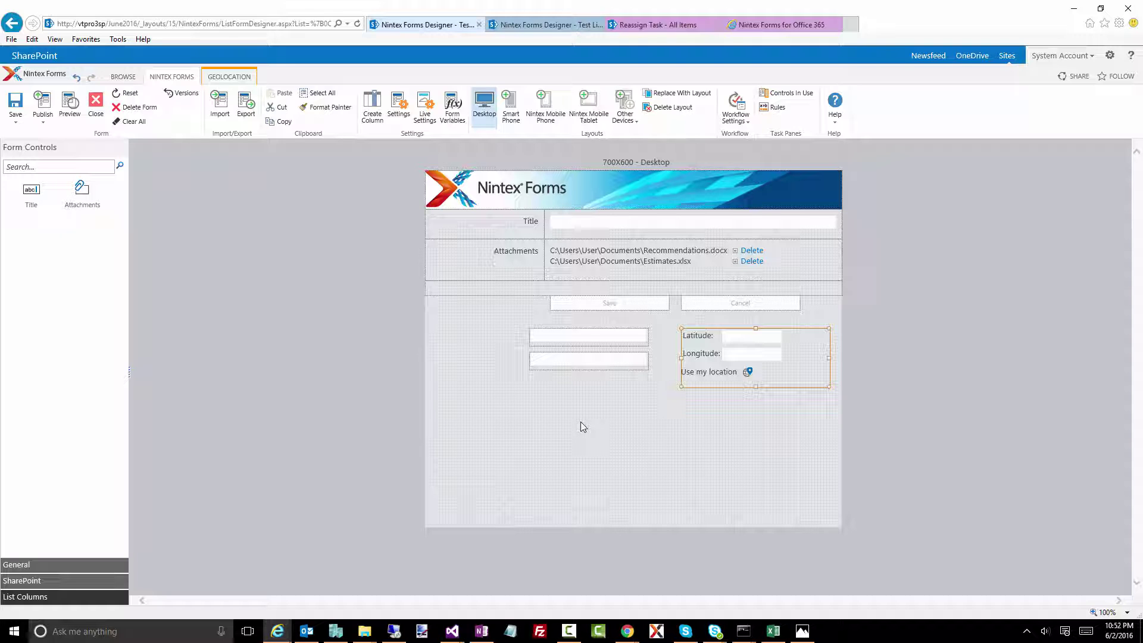
Check which list column the Title textbox is connected to and compare it with the upper new textbox's connection
{"action": "left_click", "coordinate": [584, 232]}
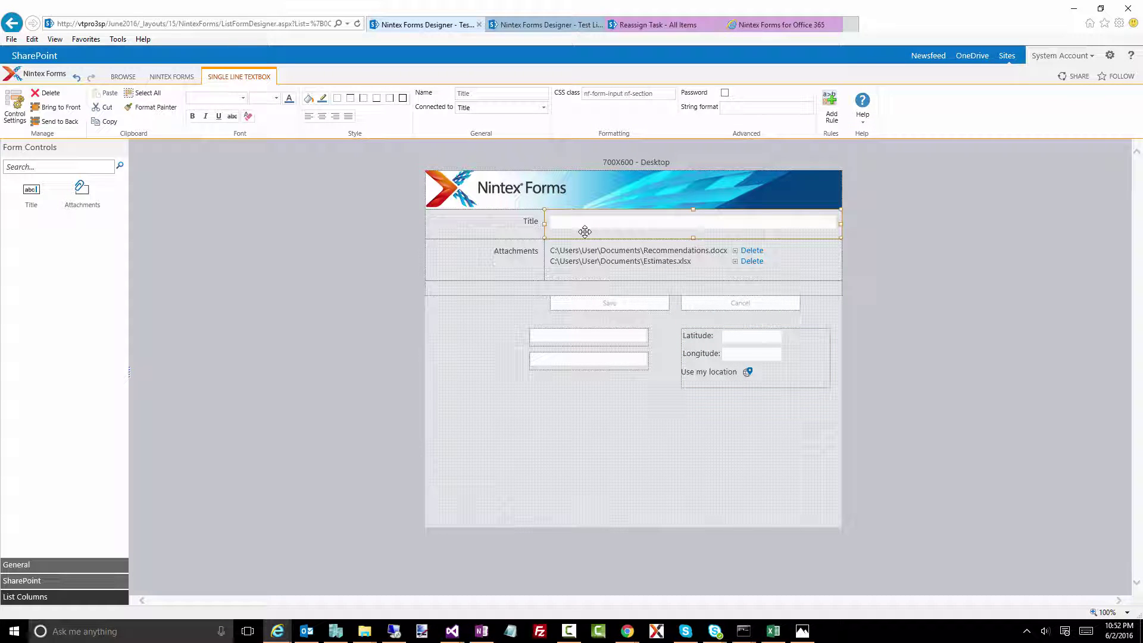
{"action": "left_click", "coordinate": [459, 110]}
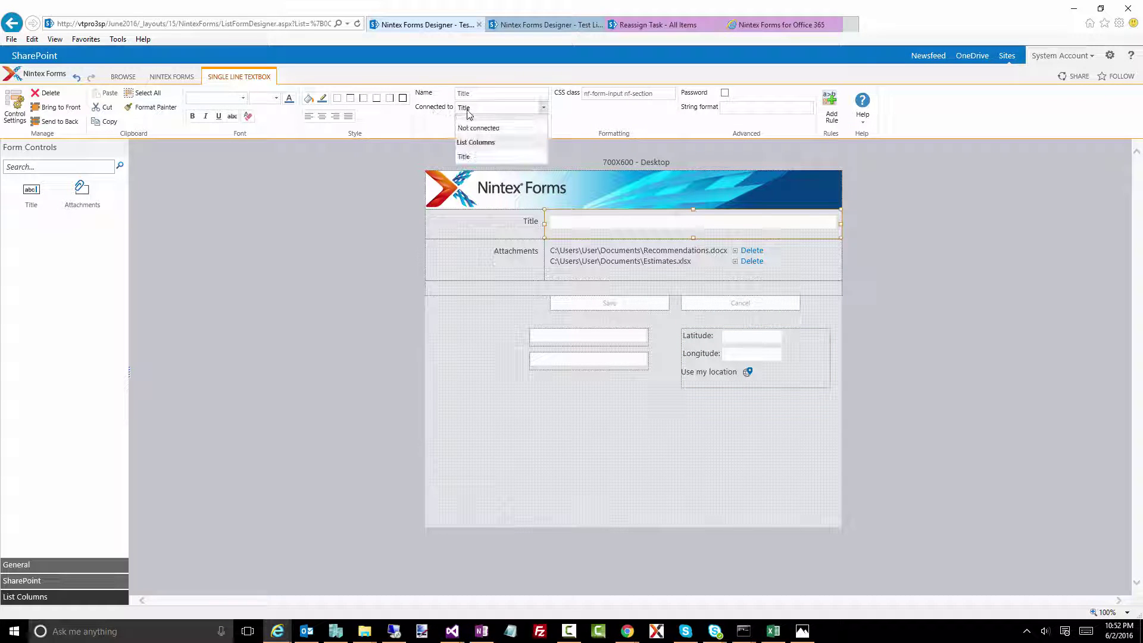
{"action": "left_click", "coordinate": [447, 128]}
{"action": "left_click", "coordinate": [589, 339]}
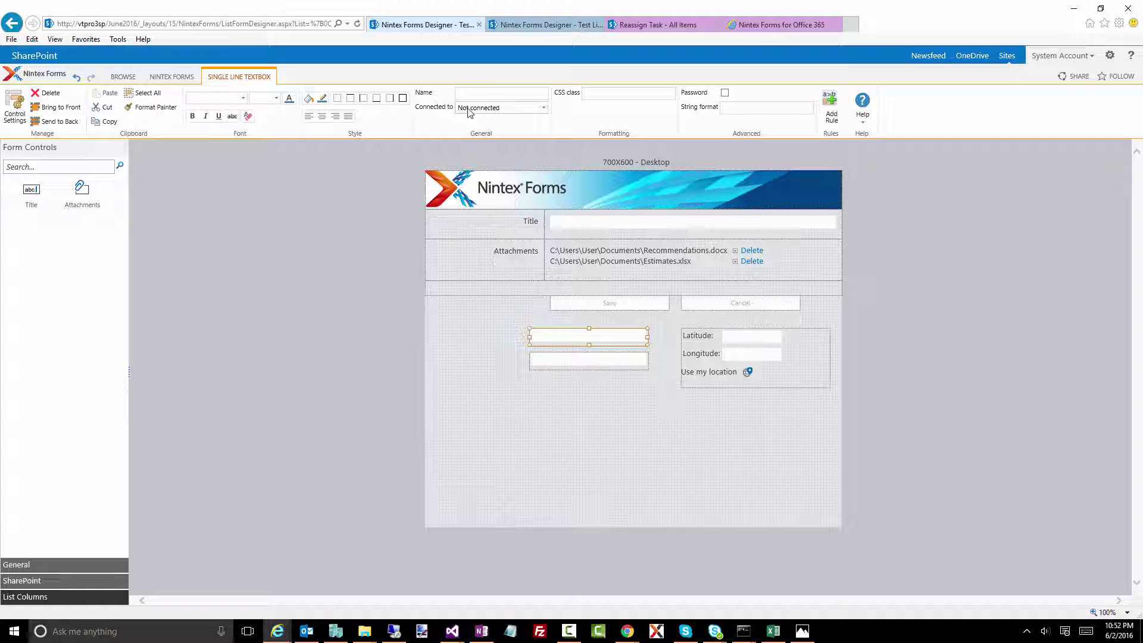
Move the upper new textbox slightly up, closer to the Save button
{"action": "left_click", "coordinate": [163, 76]}
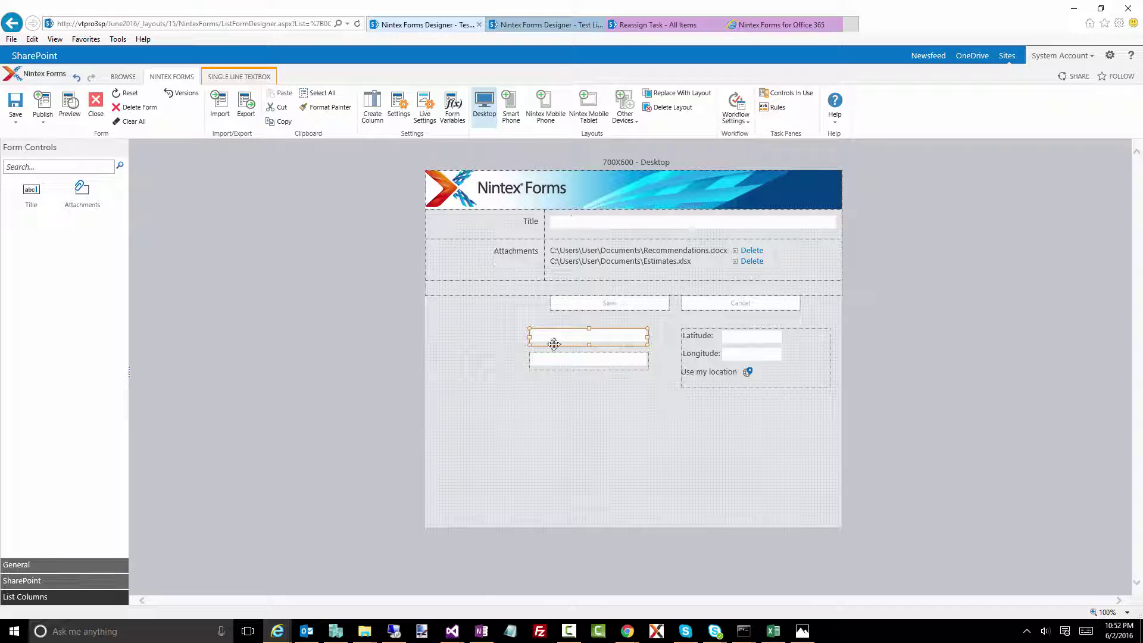
{"action": "mouse_move", "coordinate": [551, 342]}
{"action": "left_mouse_down"}
{"action": "mouse_move", "coordinate": [518, 336]}
{"action": "mouse_move", "coordinate": [545, 332]}
{"action": "left_mouse_up"}
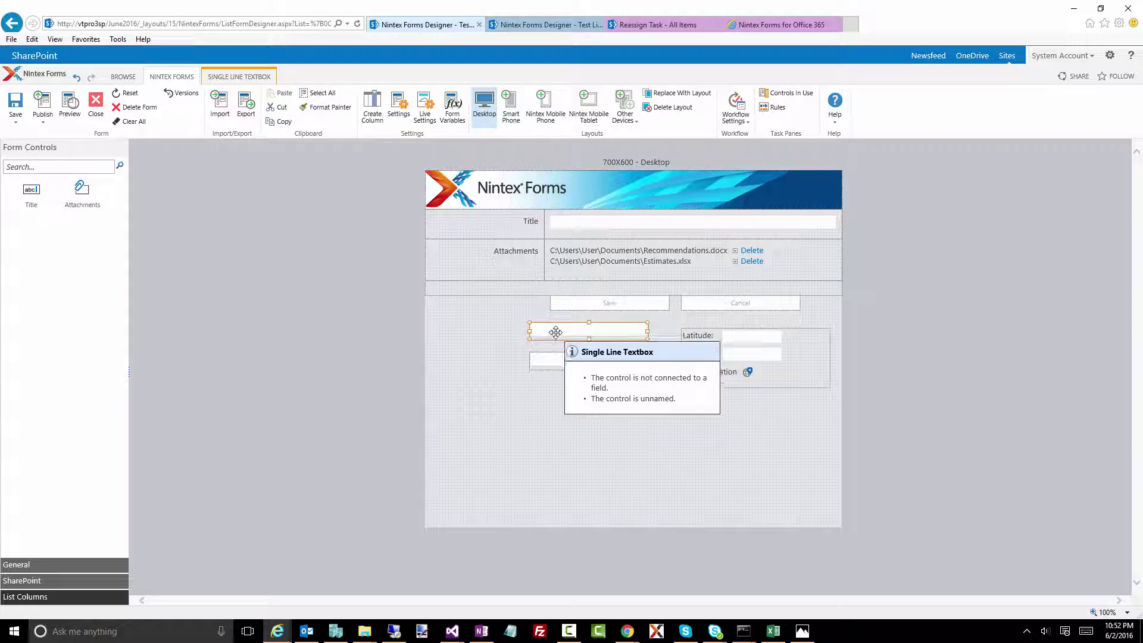
Review the upper new textbox's control settings for Appearance, Formatting, Validation and Advanced, and close them without saving
{"action": "double_click", "coordinate": [555, 332]}
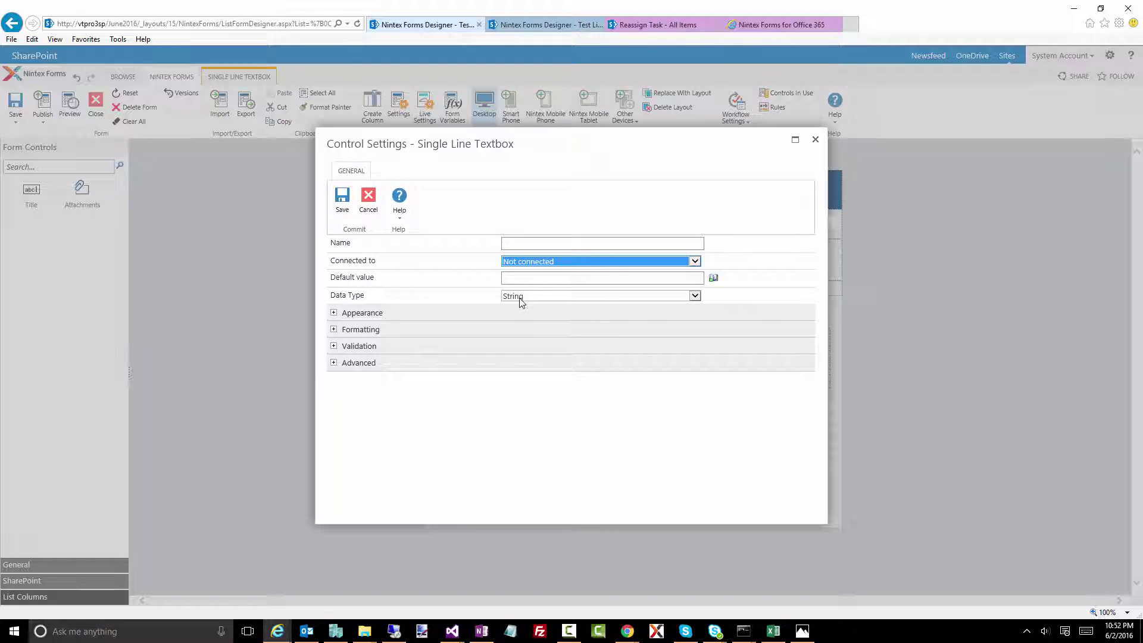
{"action": "left_click", "coordinate": [373, 311]}
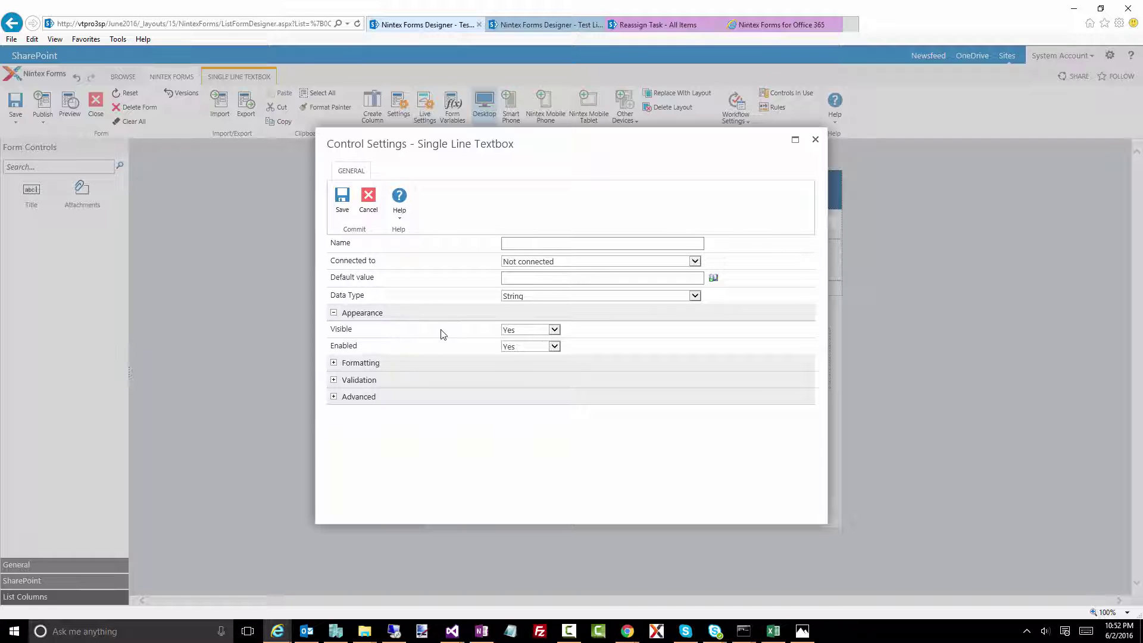
{"action": "mouse_move", "coordinate": [441, 335]}
{"action": "left_click", "coordinate": [413, 362]}
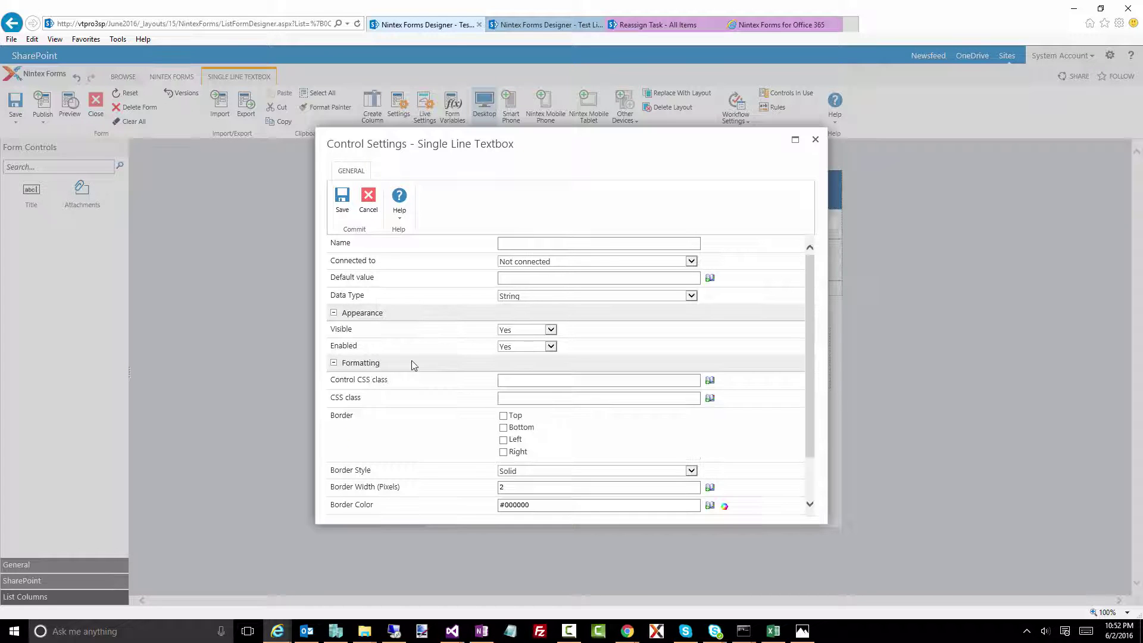
{"action": "scroll", "coordinate": [437, 445], "scroll_direction": "down", "scroll_amount": 2}
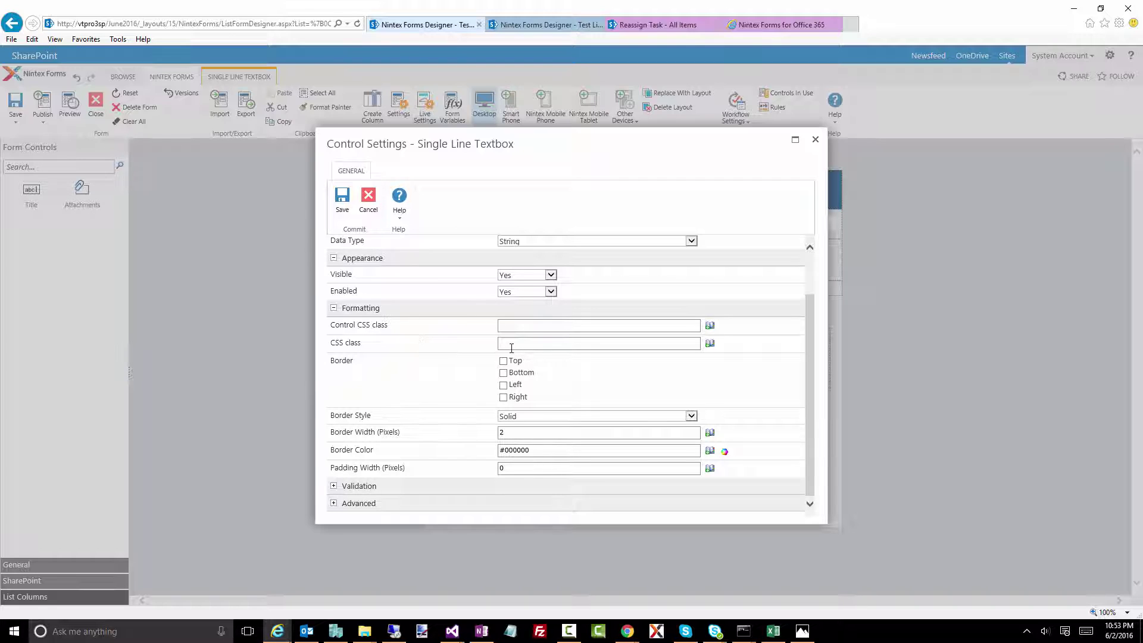
{"action": "left_click", "coordinate": [334, 308]}
{"action": "left_click", "coordinate": [334, 310]}
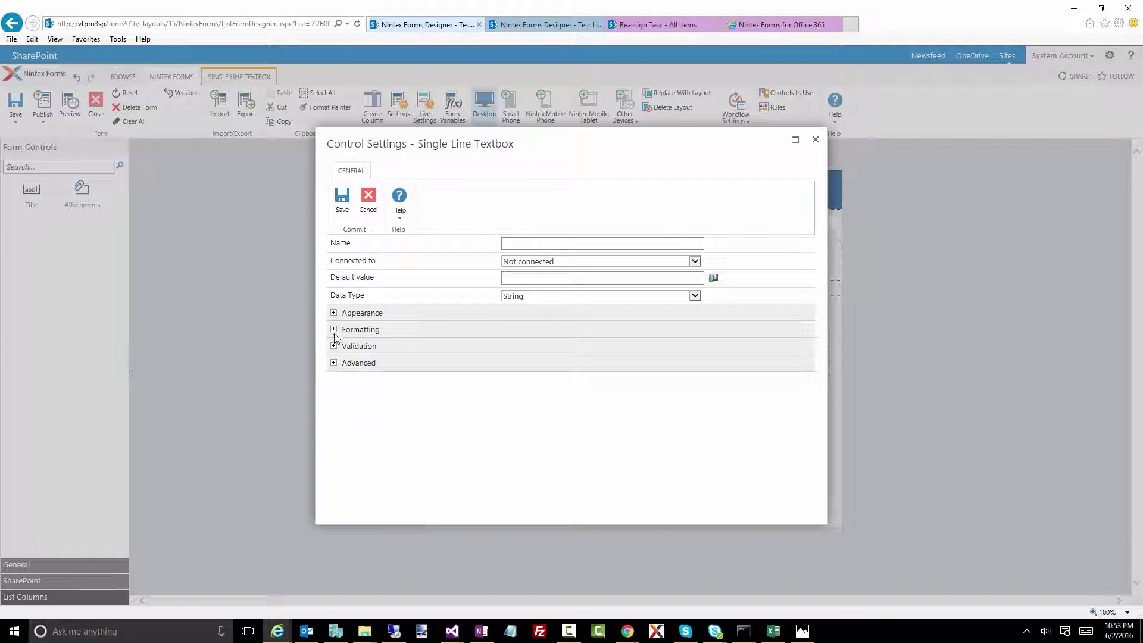
{"action": "left_click", "coordinate": [354, 345]}
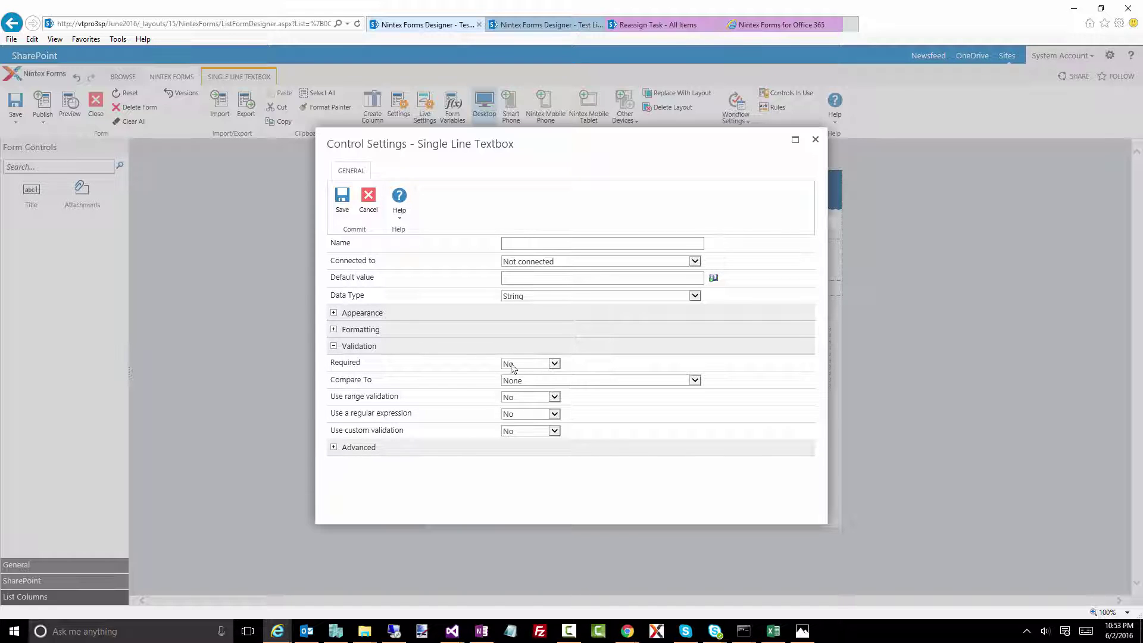
{"action": "left_click", "coordinate": [350, 447]}
{"action": "scroll", "coordinate": [381, 476], "scroll_direction": "down", "scroll_amount": 2}
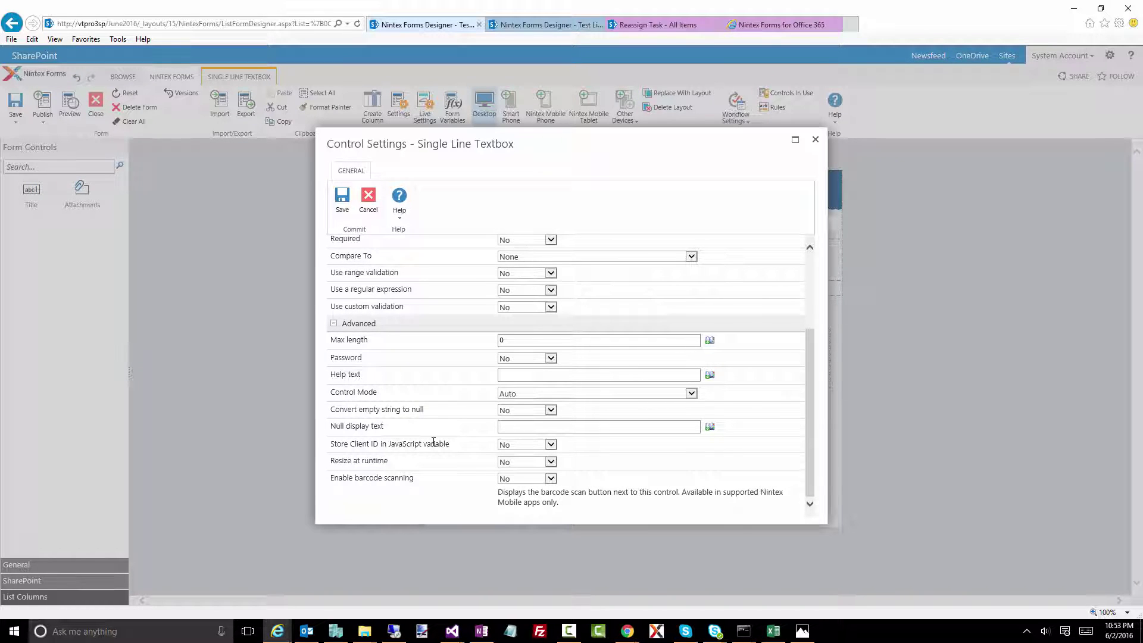
{"action": "mouse_move", "coordinate": [433, 441]}
{"action": "left_click", "coordinate": [817, 140]}
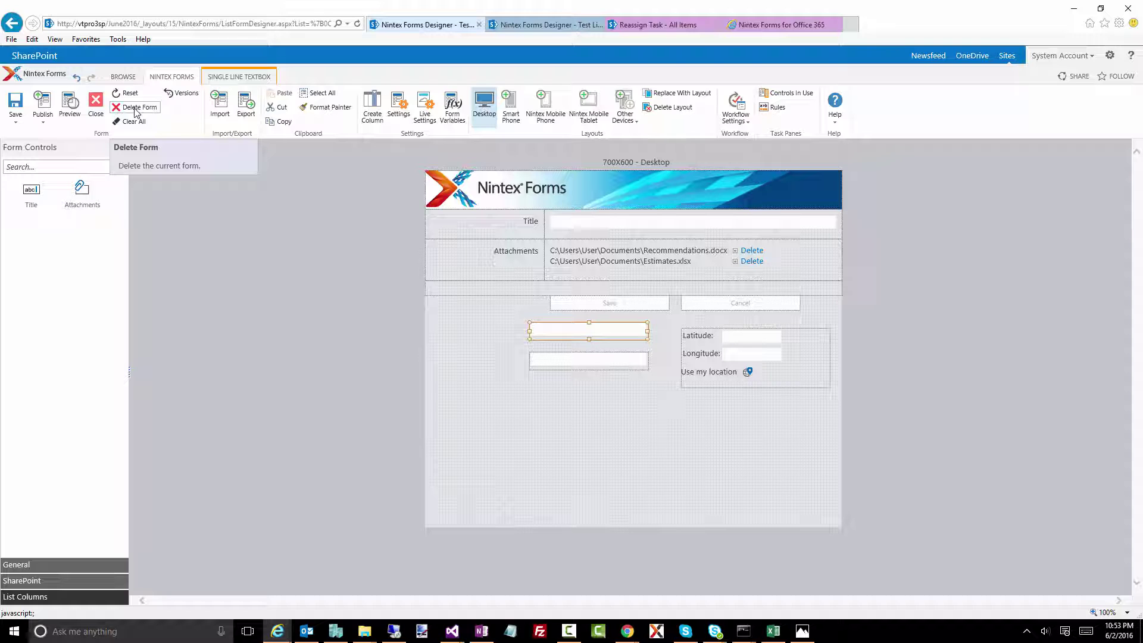
View the form's version history and close it
{"action": "left_click", "coordinate": [179, 95]}
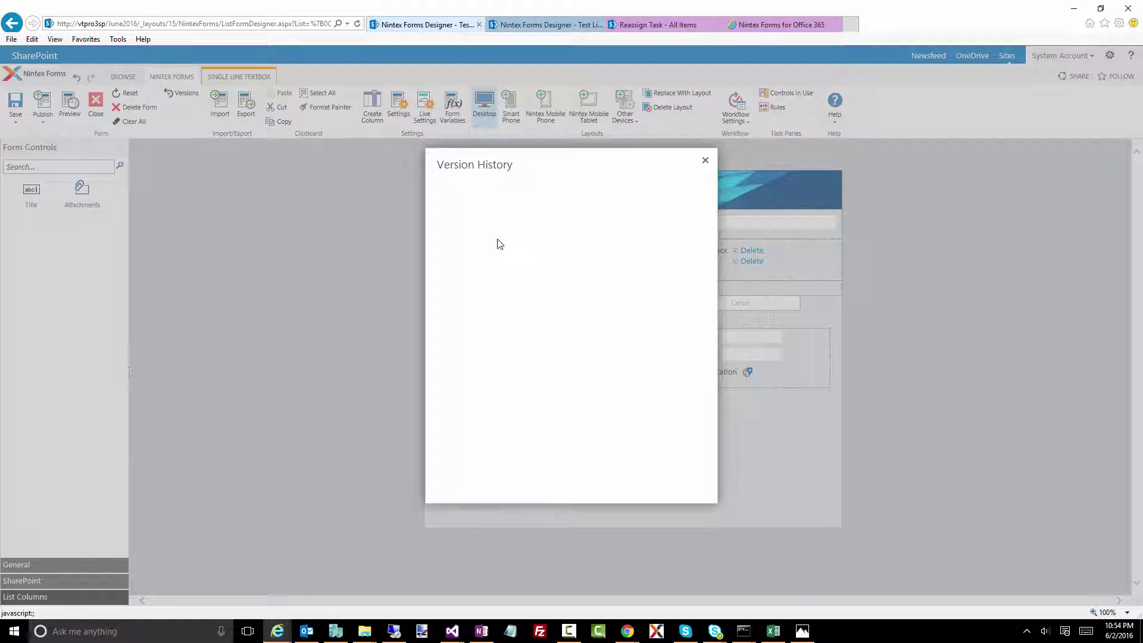
{"action": "left_click", "coordinate": [703, 162]}
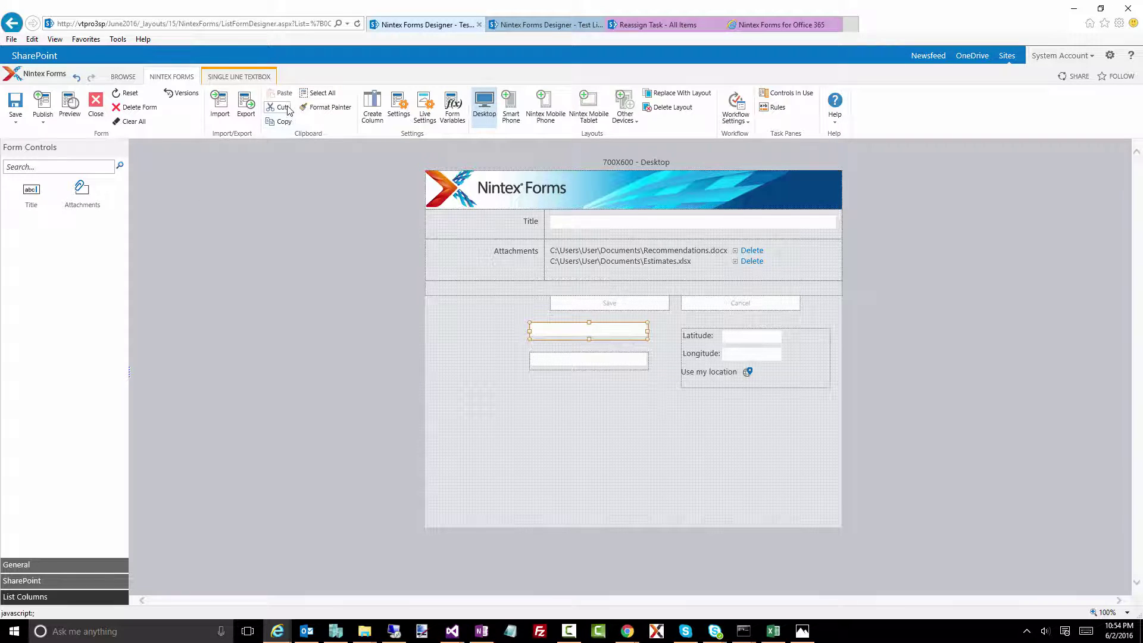
Select all controls on the desktop layout and clear the selection
{"action": "left_click", "coordinate": [318, 93]}
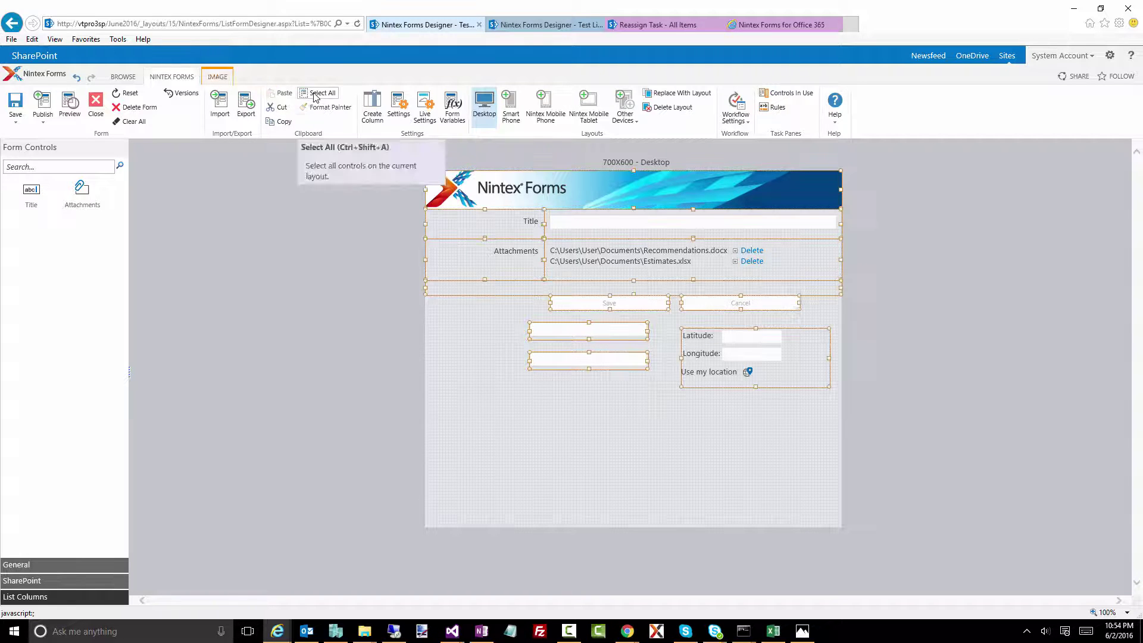
{"action": "left_click", "coordinate": [171, 77]}
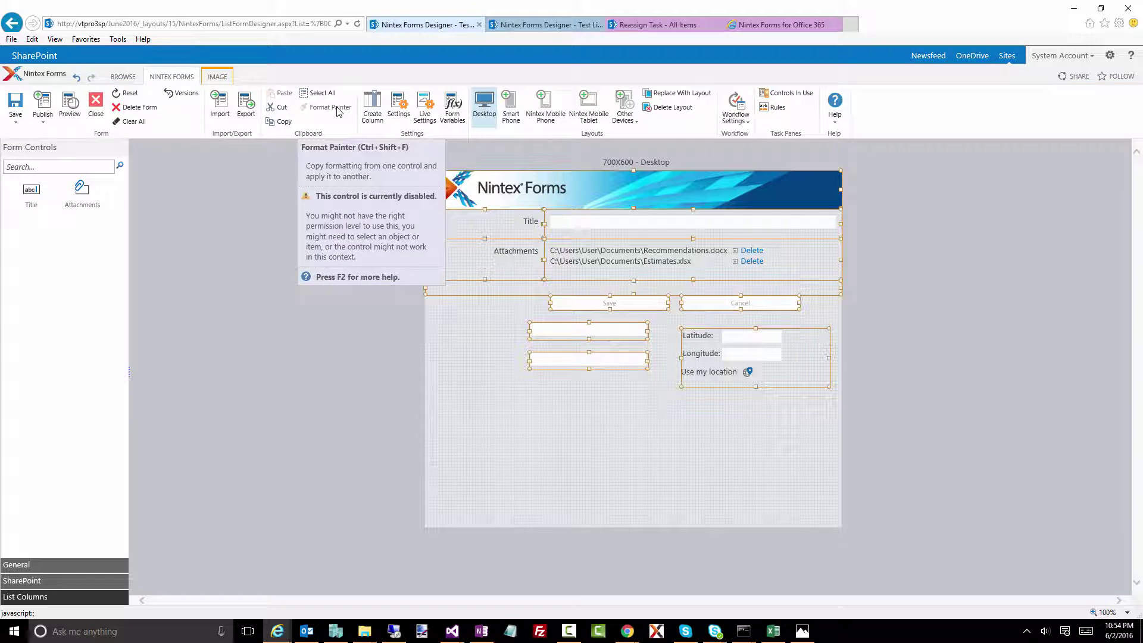
{"action": "left_click", "coordinate": [488, 394]}
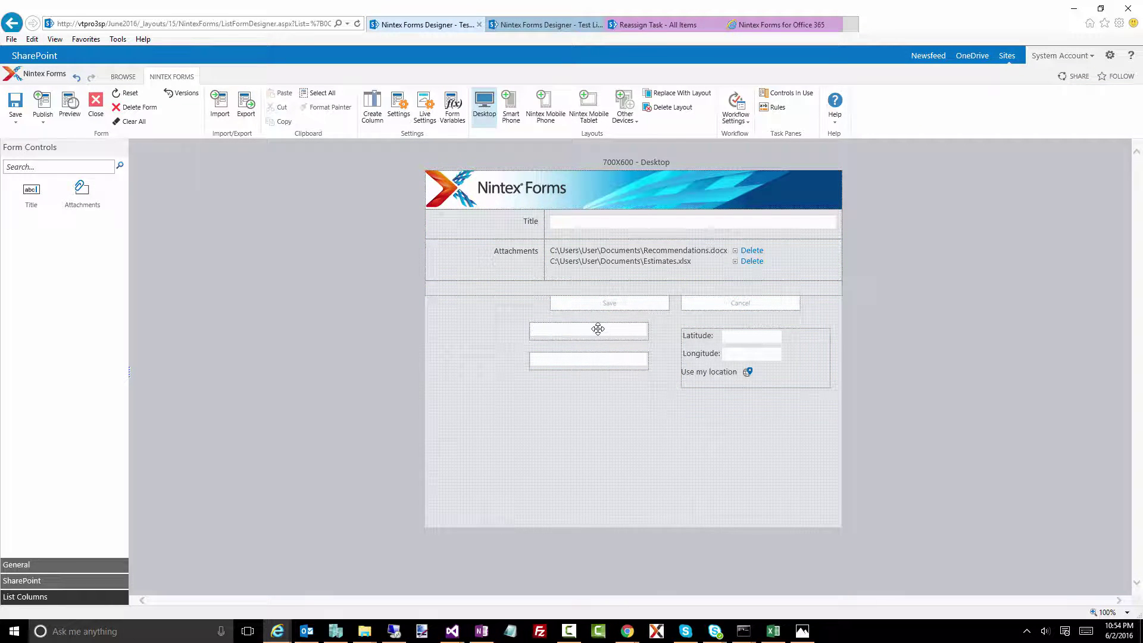
Switch the form from the desktop layout to the Smart Phone layout
{"action": "mouse_move", "coordinate": [598, 328]}
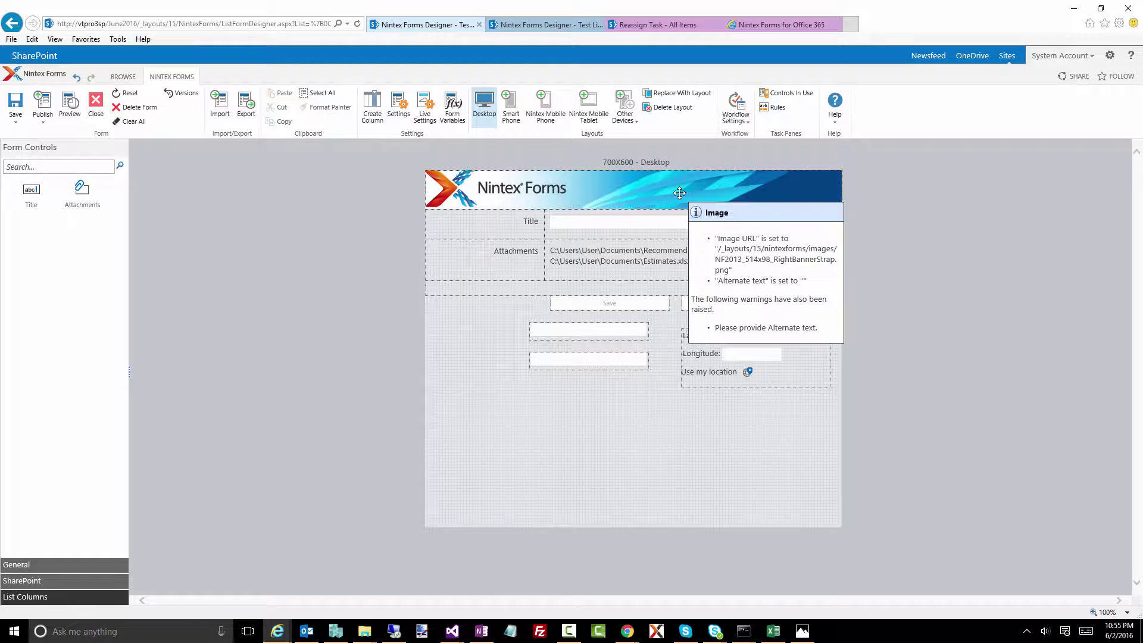
{"action": "left_click", "coordinate": [512, 114]}
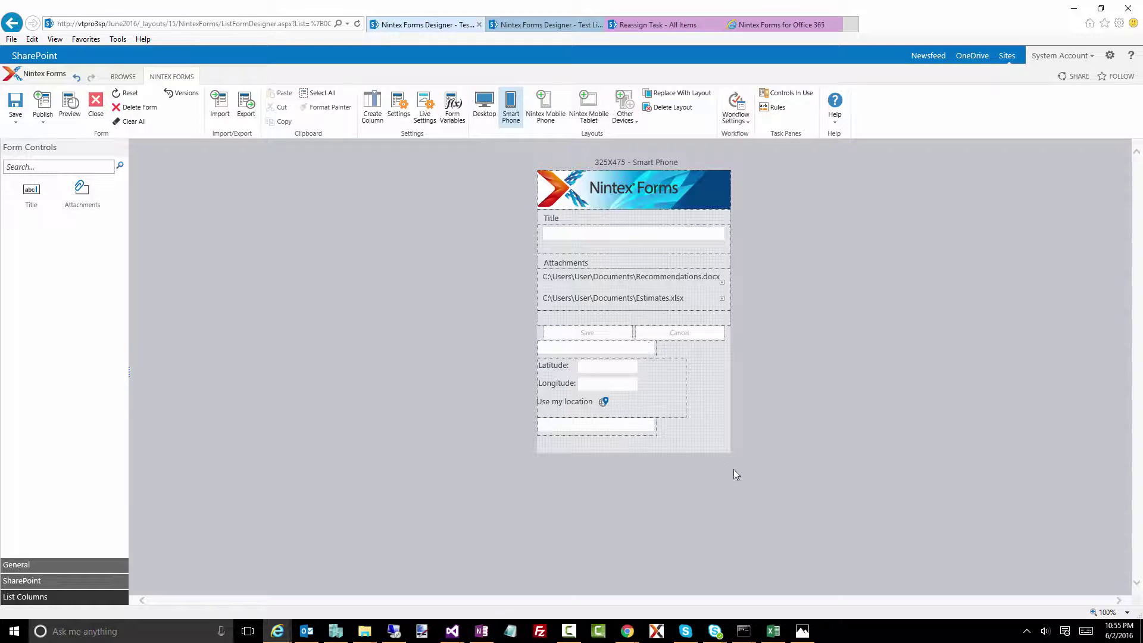
Move the two textboxes and the geolocation control together slightly inward from the Smart Phone form's edge and down, below the Save and Cancel buttons
{"action": "left_click_drag", "start_coordinate": [742, 477], "coordinate": [512, 328]}
{"action": "left_click_drag", "start_coordinate": [583, 351], "coordinate": [618, 356]}
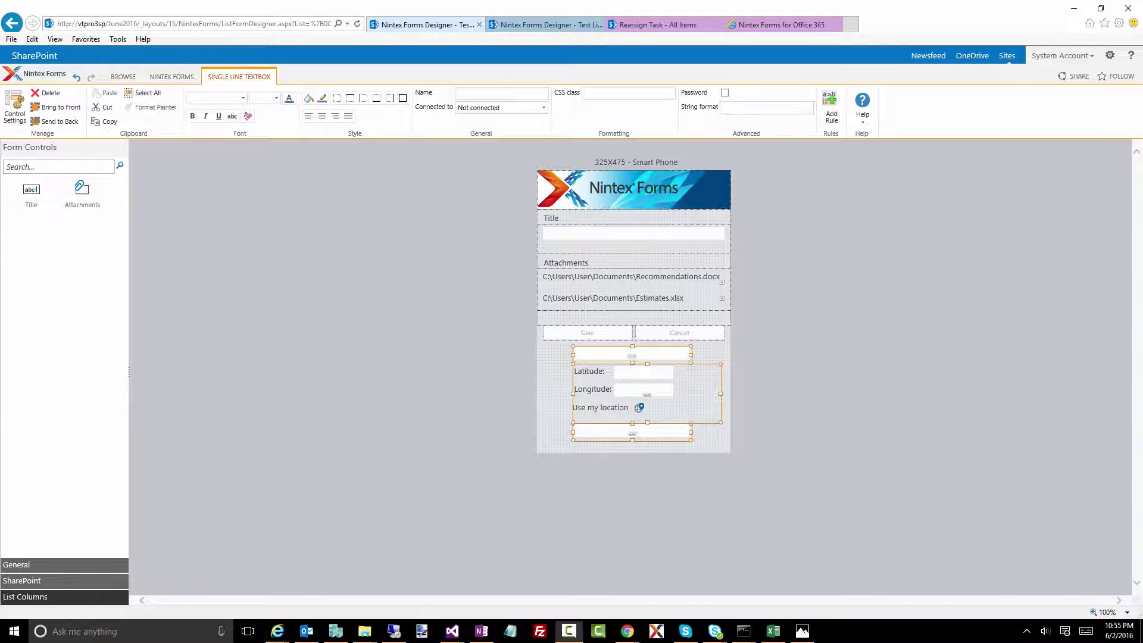
Review the additional device layouts that can be added and the available workflow options, choosing none of them
{"action": "left_click", "coordinate": [181, 78]}
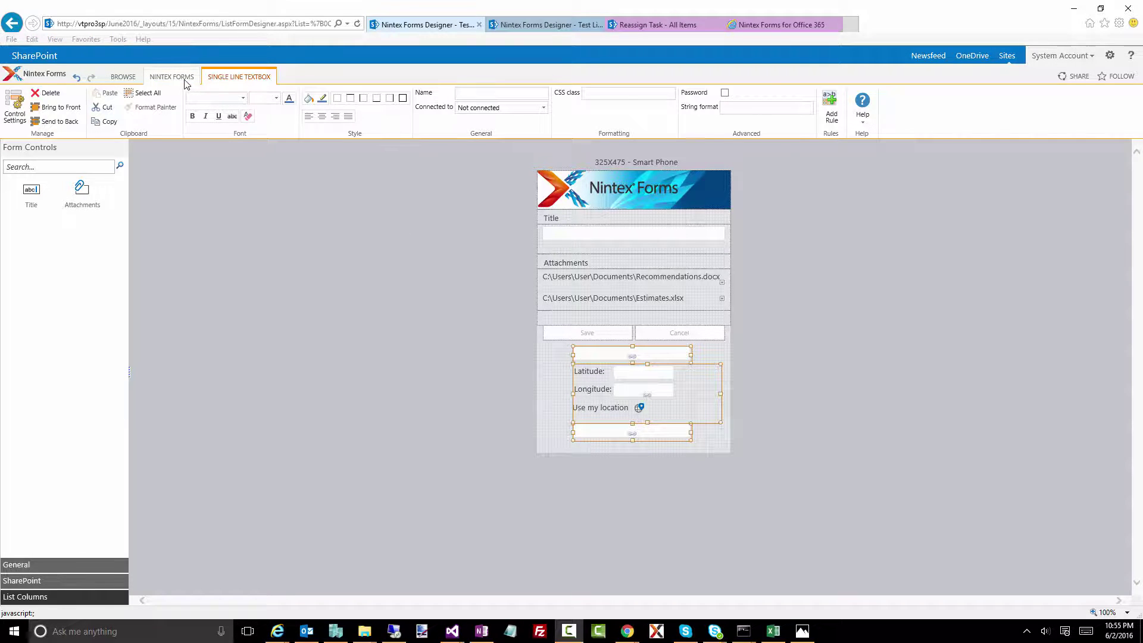
{"action": "left_click", "coordinate": [625, 114]}
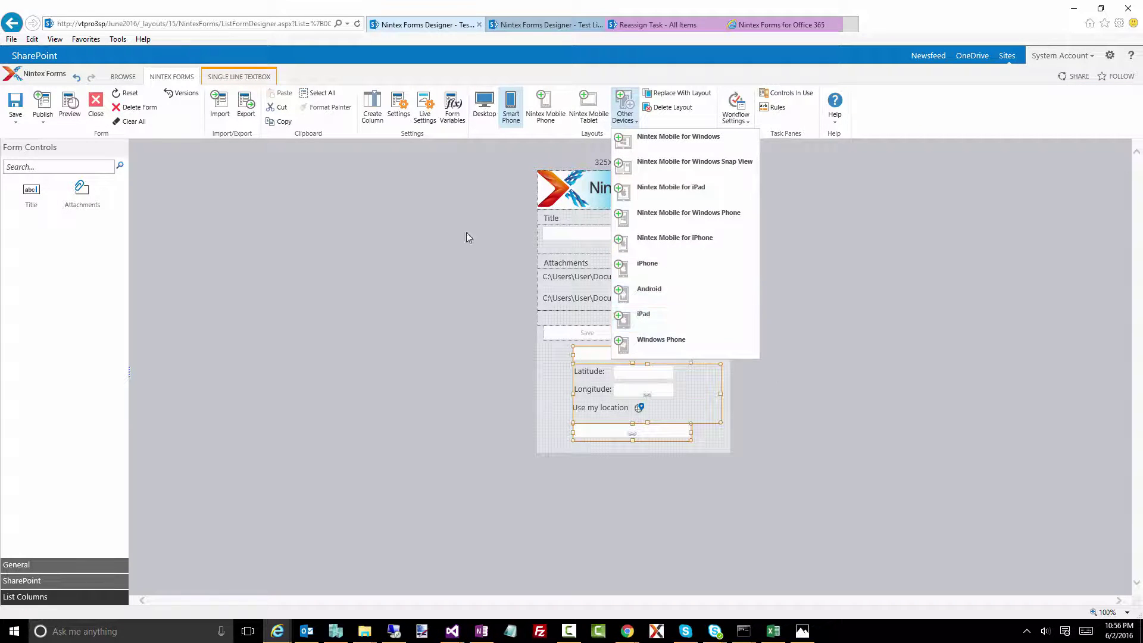
{"action": "left_click", "coordinate": [419, 169]}
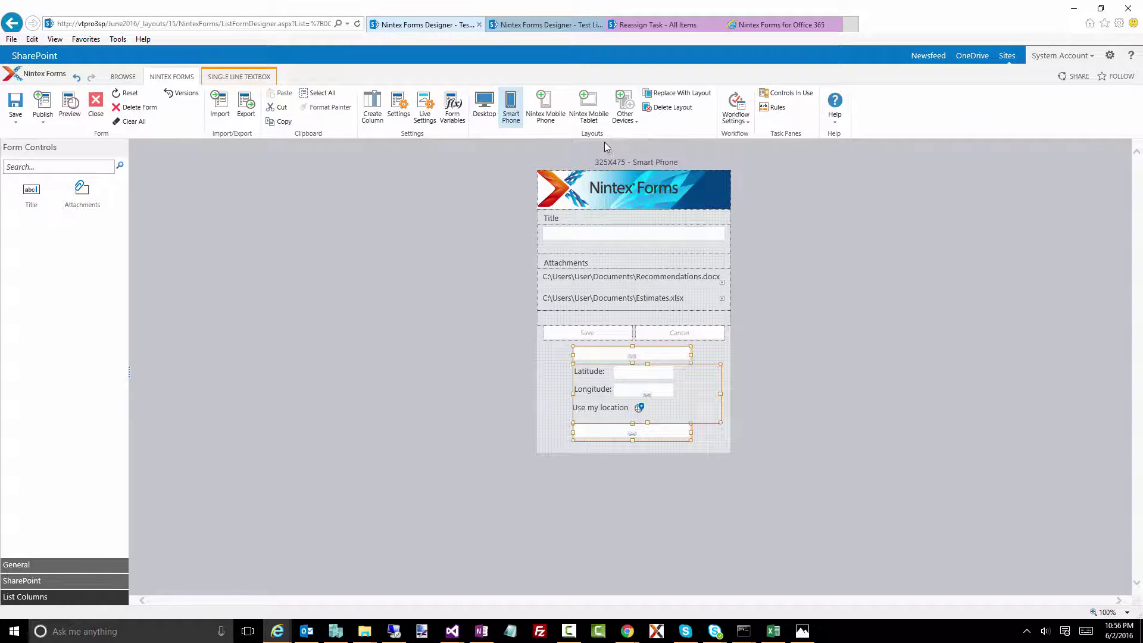
{"action": "left_click", "coordinate": [750, 124]}
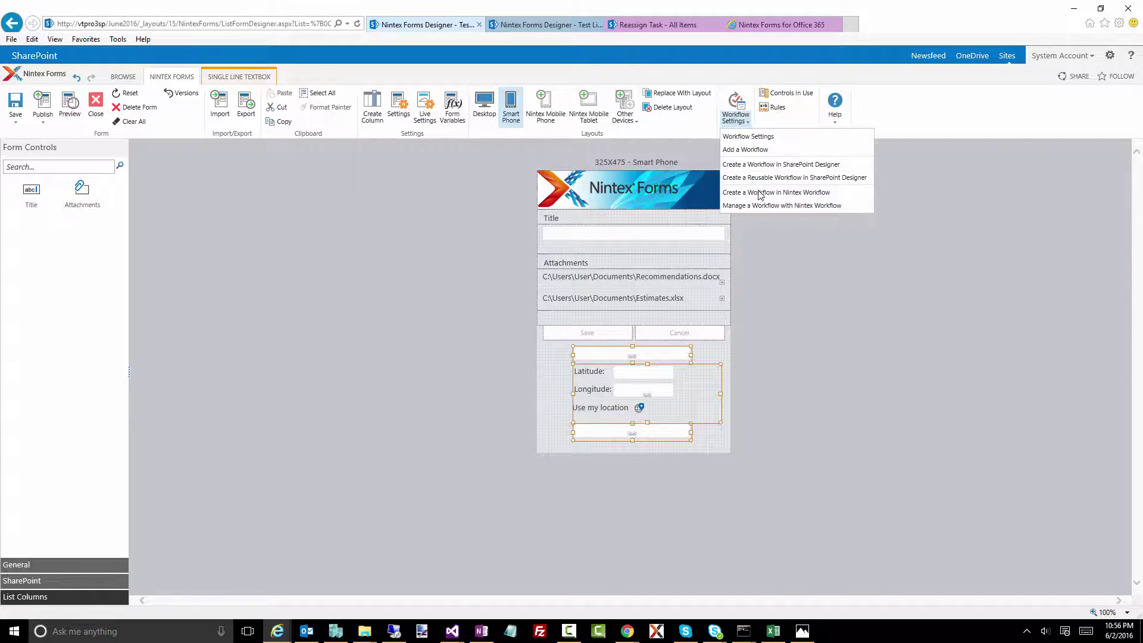
{"action": "left_click", "coordinate": [829, 282]}
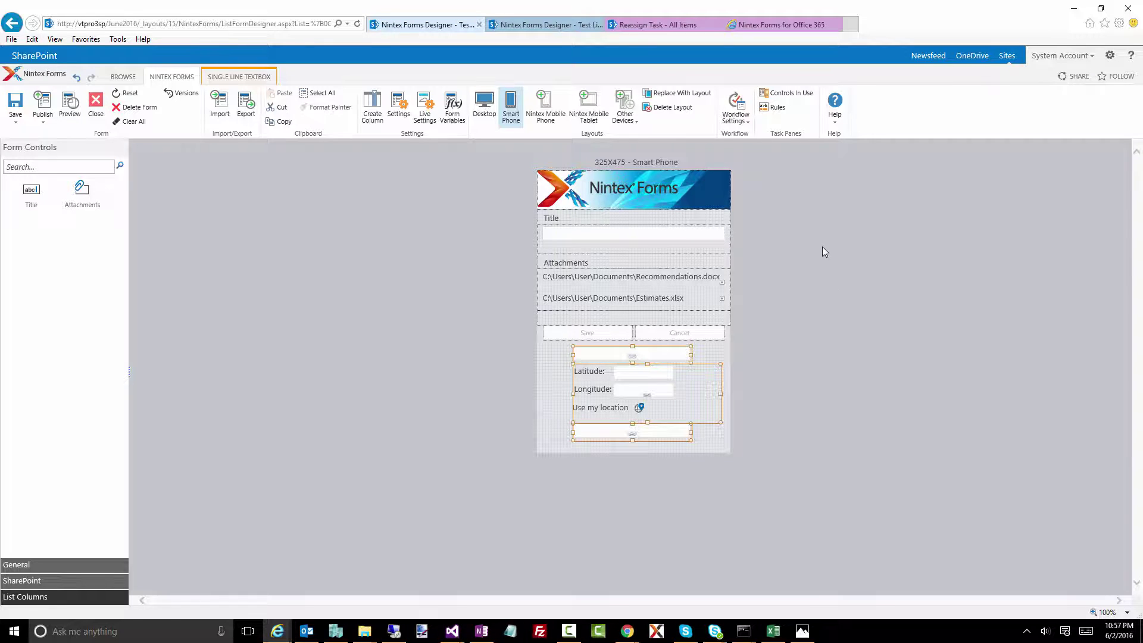
Show the form rules and add a rule named Hello Rule shared by the two new textboxes and the geolocation control
{"action": "left_click", "coordinate": [779, 110]}
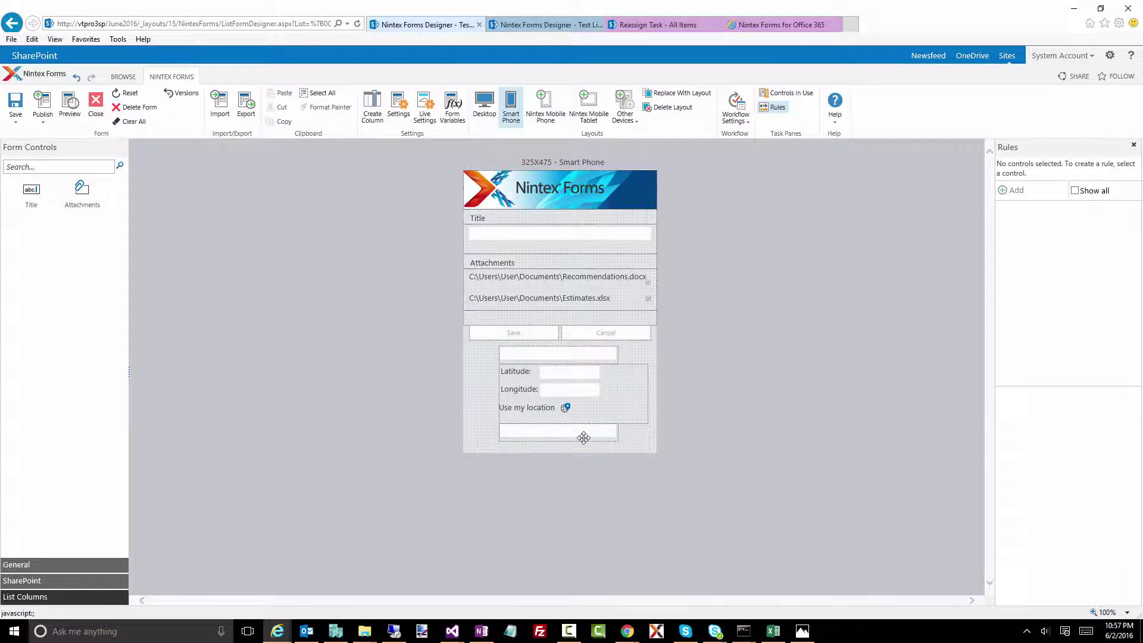
{"action": "left_click", "coordinate": [582, 432]}
{"action": "left_click", "coordinate": [600, 403], "text": "ctrl"}
{"action": "left_click", "coordinate": [596, 356], "text": "ctrl"}
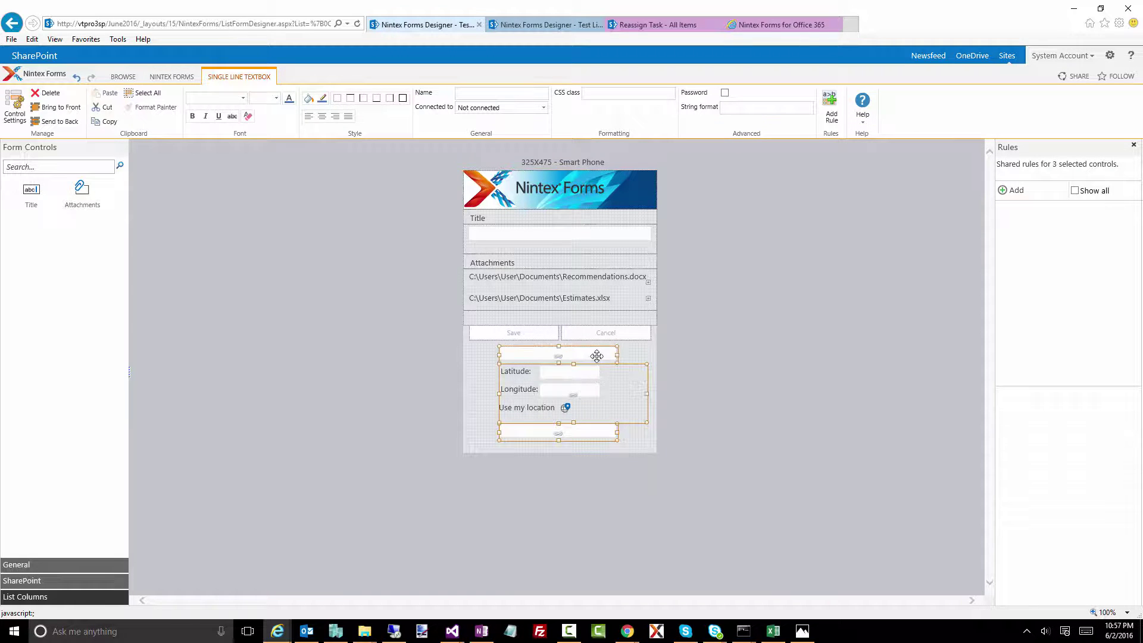
{"action": "left_click", "coordinate": [1017, 191]}
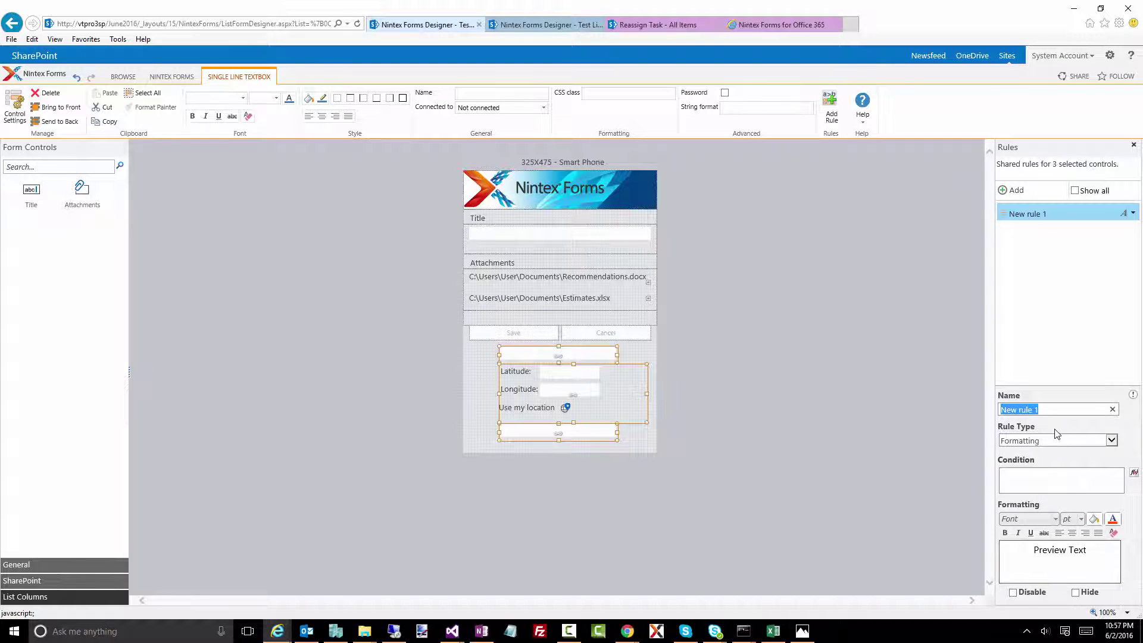
{"action": "type", "text": "Hello Rule"}
Keep Formatting as the rule type and open the Formula Builder for the Hello Rule's condition
{"action": "left_click", "coordinate": [1036, 439]}
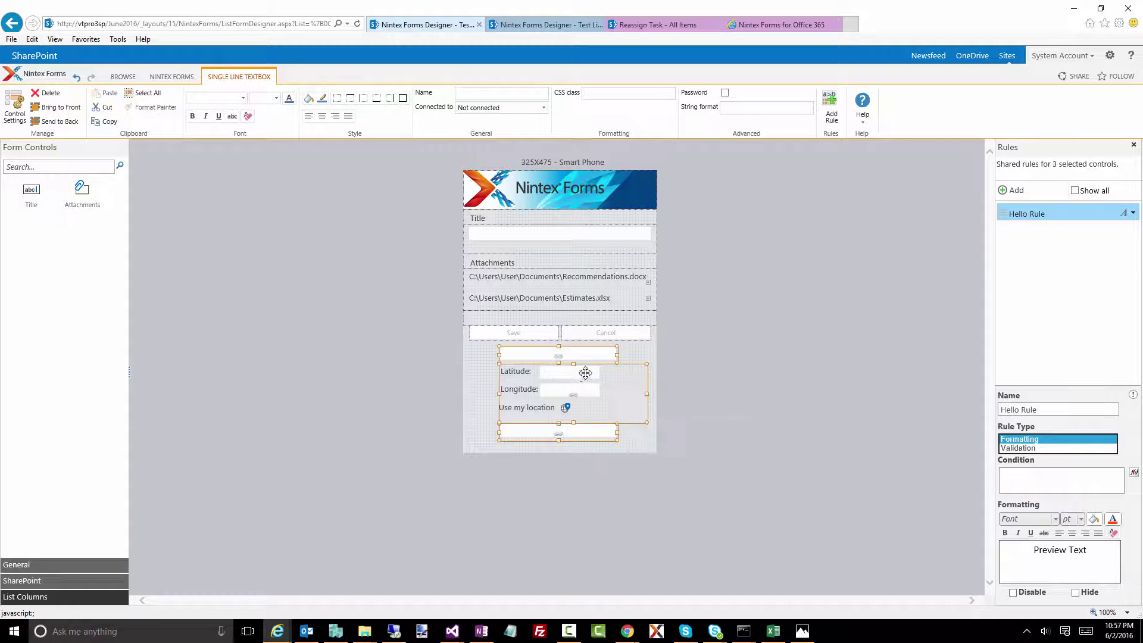
{"action": "left_click", "coordinate": [1042, 472]}
{"action": "left_click", "coordinate": [1095, 474]}
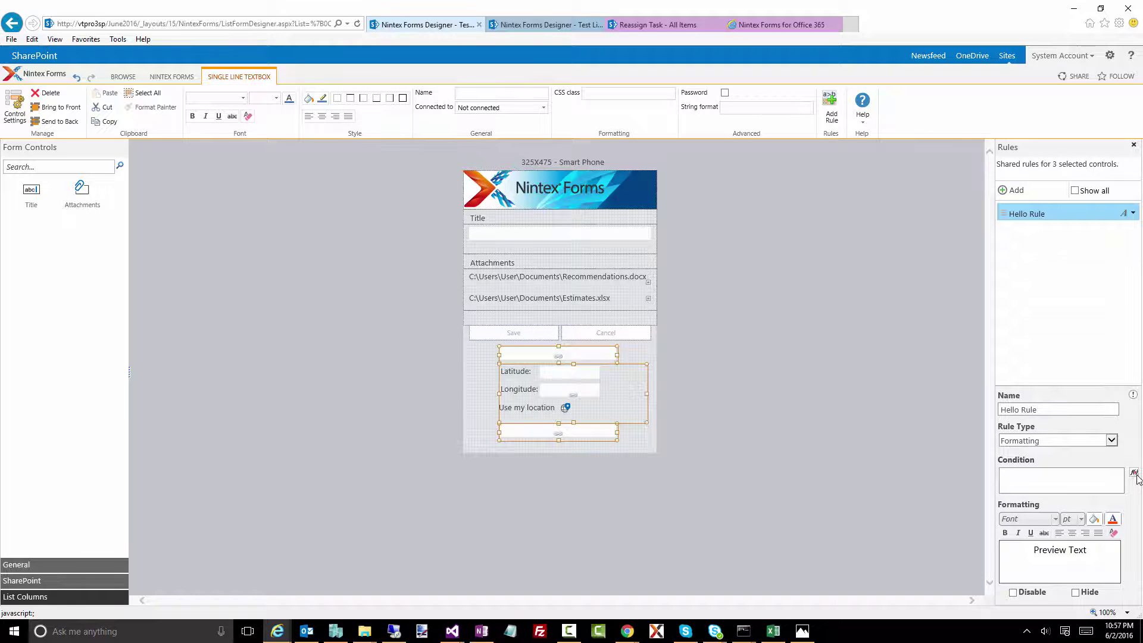
{"action": "left_click", "coordinate": [1134, 473]}
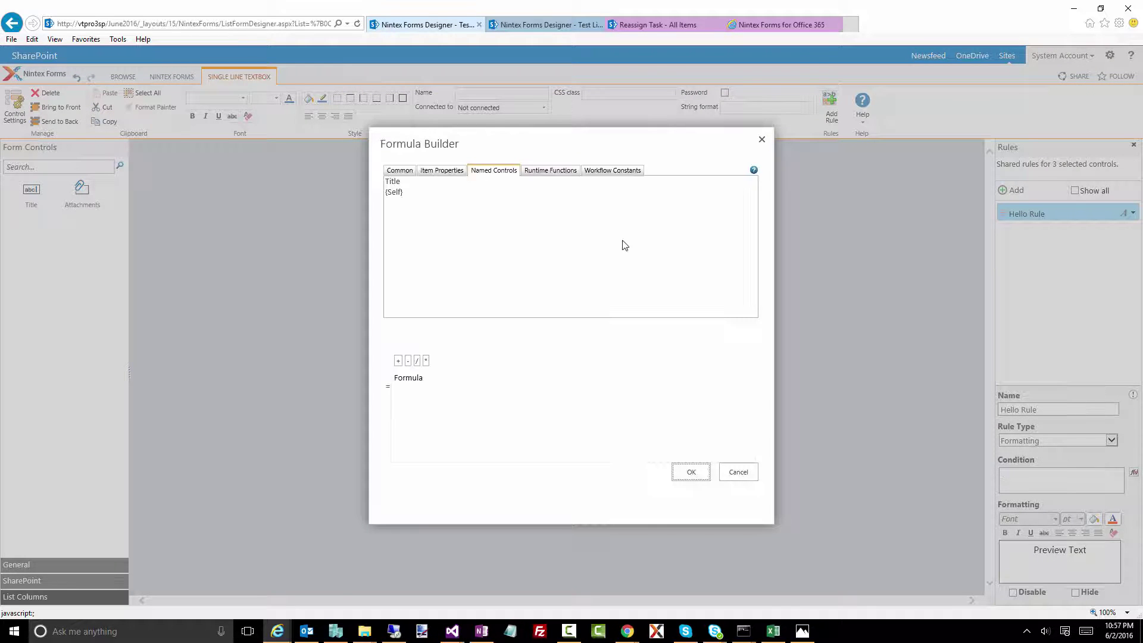
{"action": "double_click", "coordinate": [418, 184]}
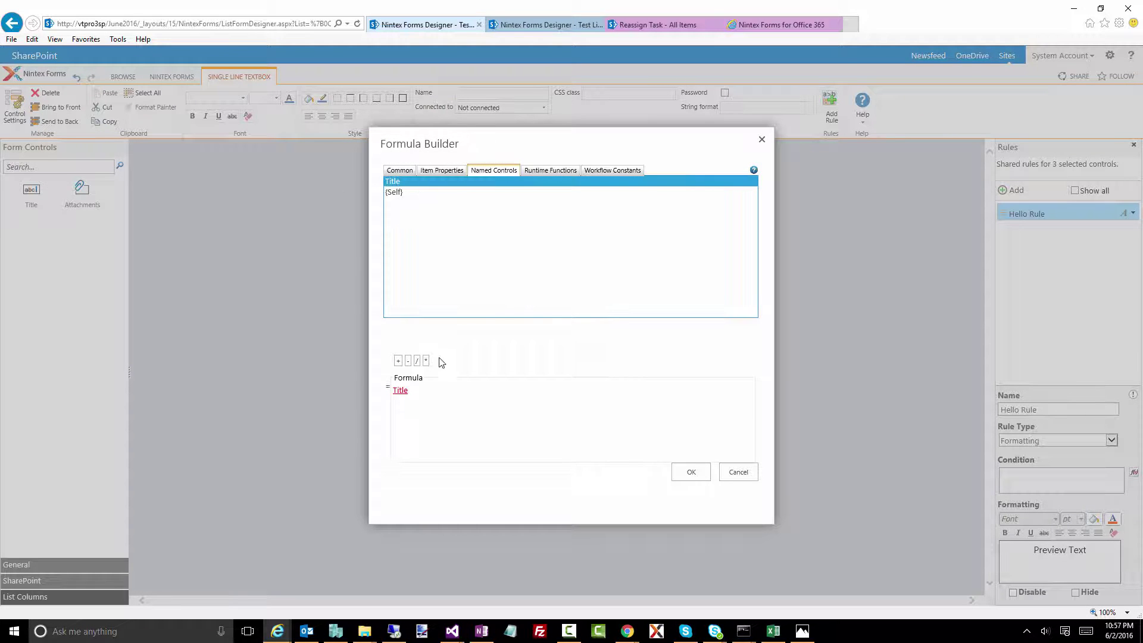
{"action": "left_click", "coordinate": [423, 388]}
{"action": "key", "text": "BackSpace"}
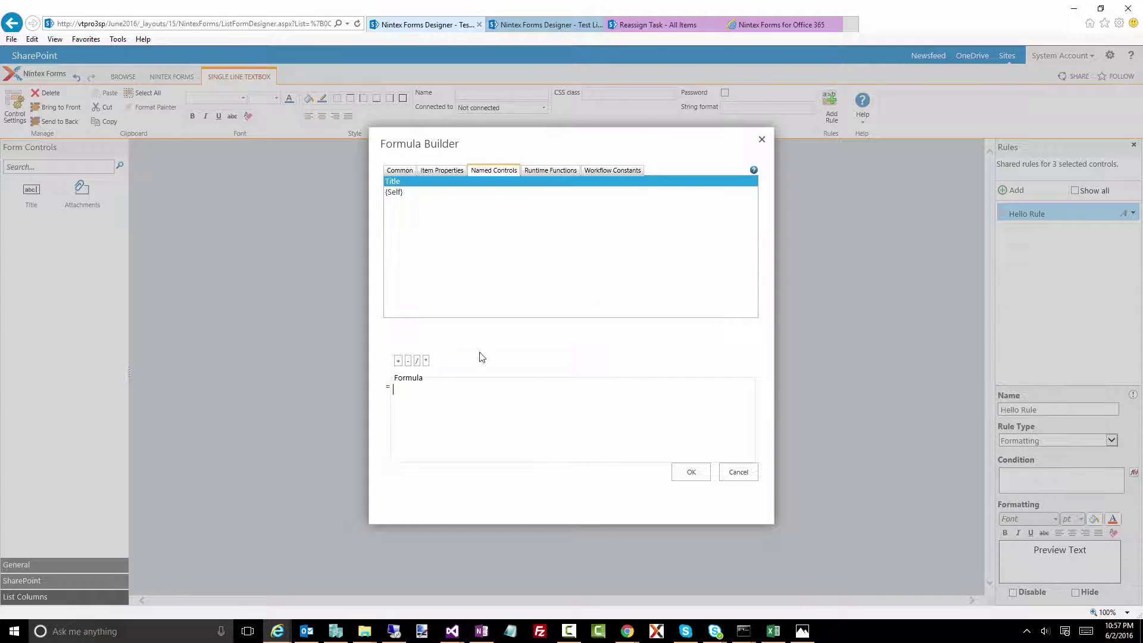
Insert the contains runtime function into the formula with the Title named control as its first argument
{"action": "left_click", "coordinate": [559, 170]}
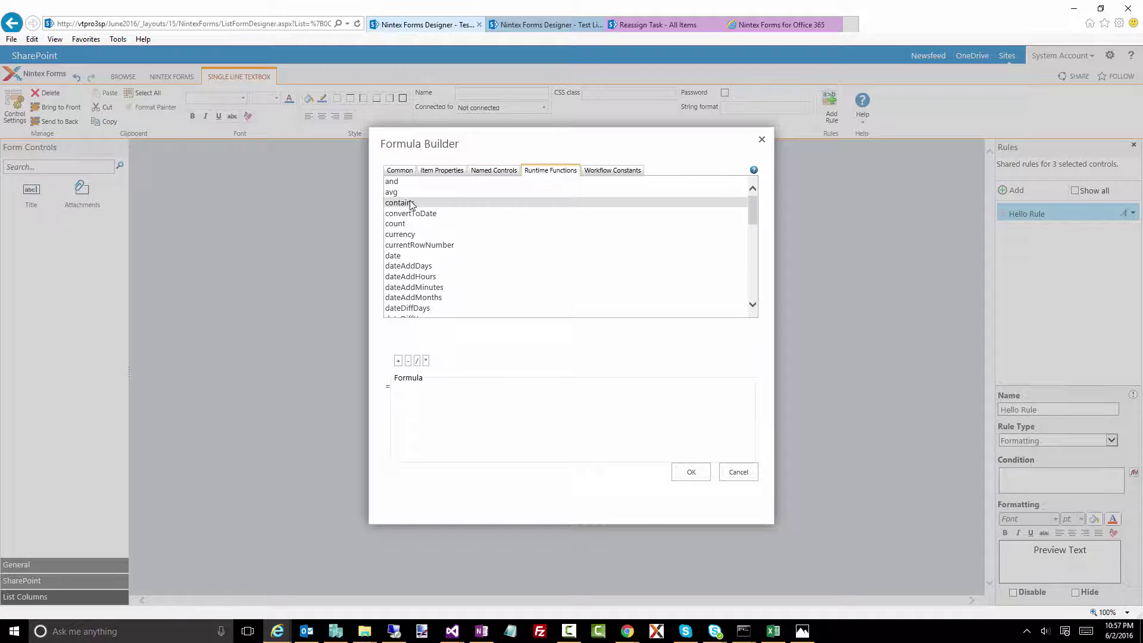
{"action": "double_click", "coordinate": [411, 205]}
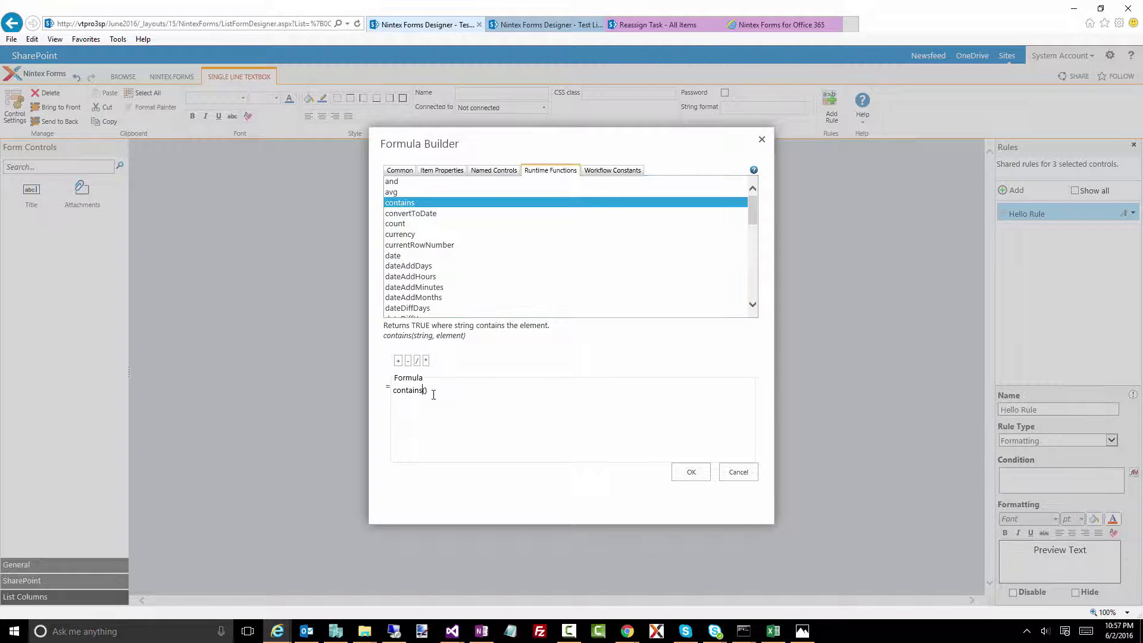
{"action": "left_click", "coordinate": [480, 171]}
{"action": "double_click", "coordinate": [396, 182]}
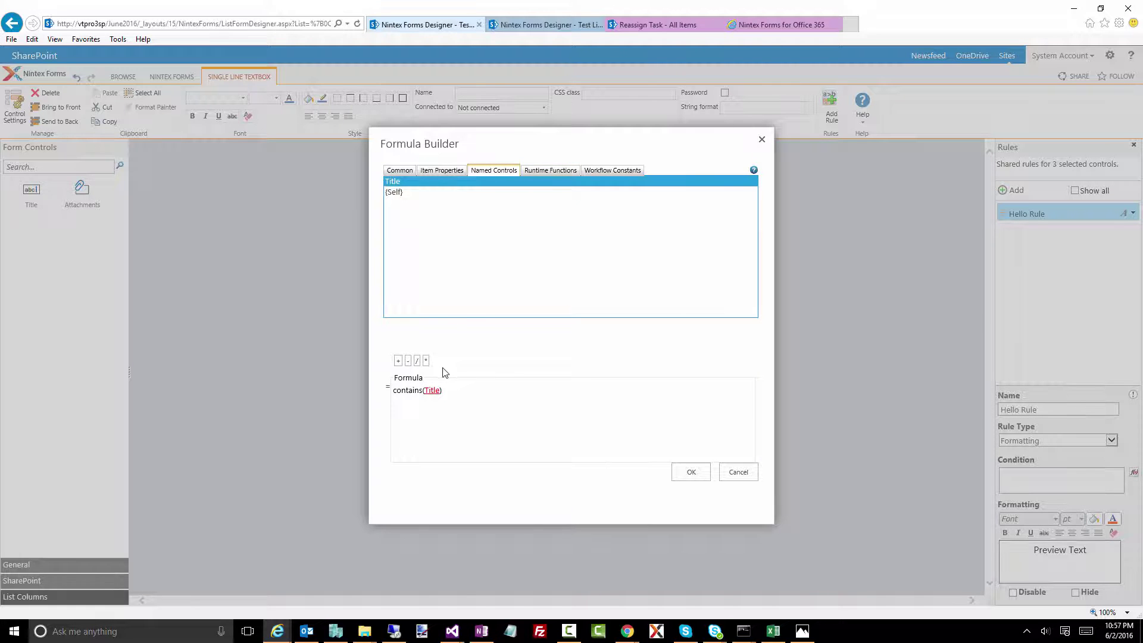
Complete the condition as contains(Title,'hello'), accept it, and set the rule to hide the selected controls
{"action": "type", "text": ","}
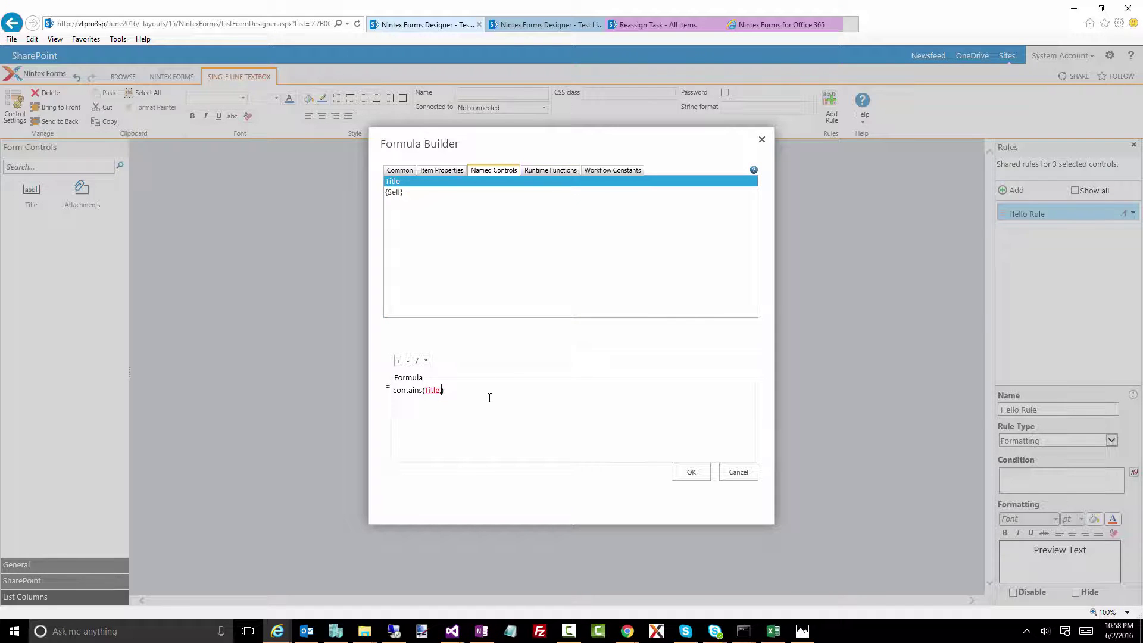
{"action": "type", "text": "hel"}
{"action": "key", "text": "BackSpace"}
{"action": "key", "text": "BackSpace"}
{"action": "key", "text": "BackSpace"}
{"action": "type", "text": "'he"}
{"action": "left_click", "coordinate": [689, 472]}
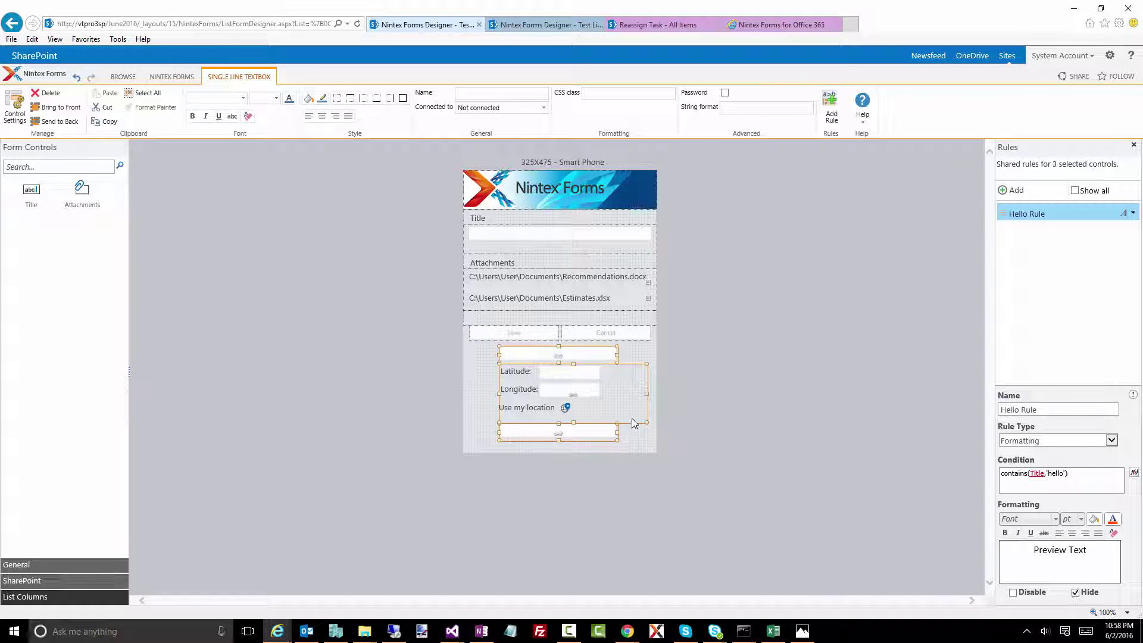
Open the form settings and review the Custom CSS and Custom JavaScript sections
{"action": "mouse_move", "coordinate": [610, 393]}
{"action": "left_click", "coordinate": [171, 76]}
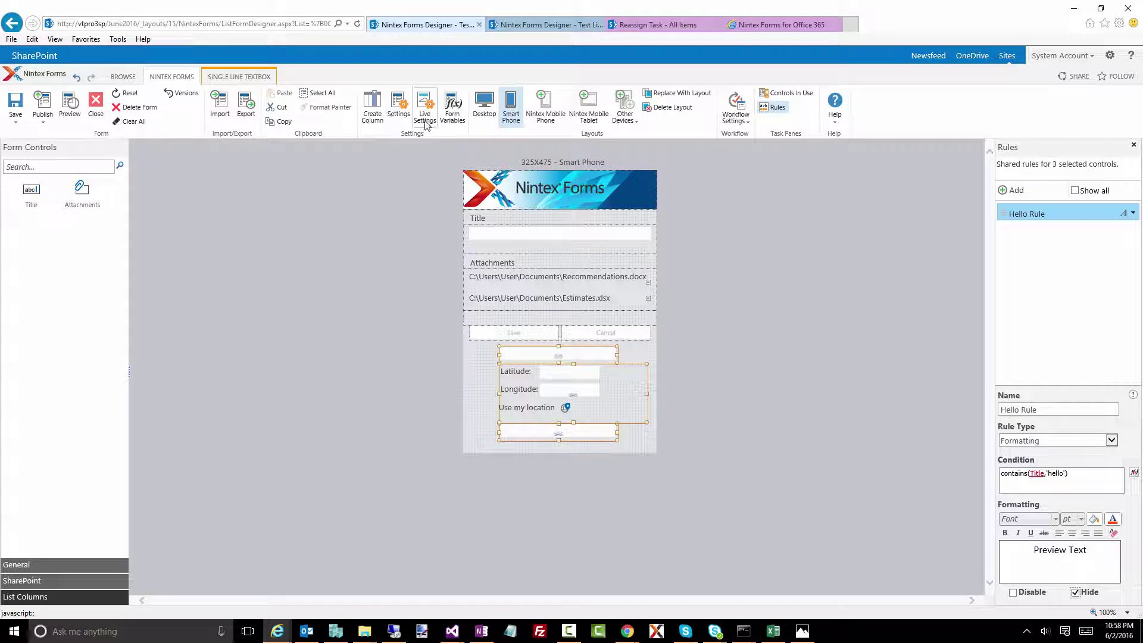
{"action": "left_click", "coordinate": [404, 115]}
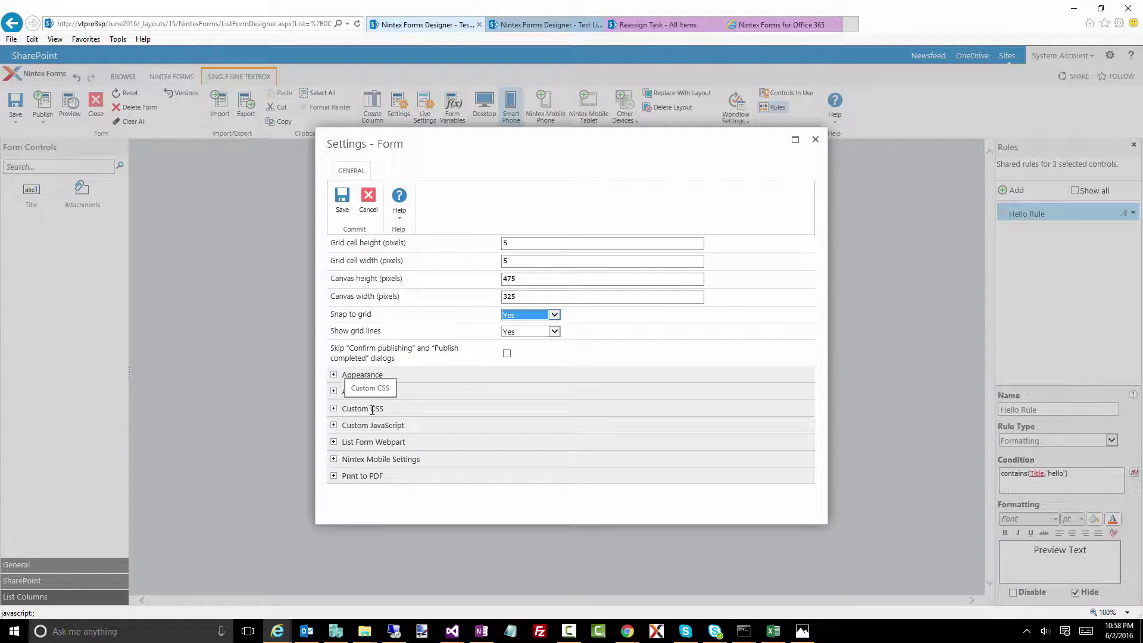
{"action": "left_click", "coordinate": [334, 410]}
{"action": "scroll", "coordinate": [476, 470], "scroll_direction": "down", "scroll_amount": 1}
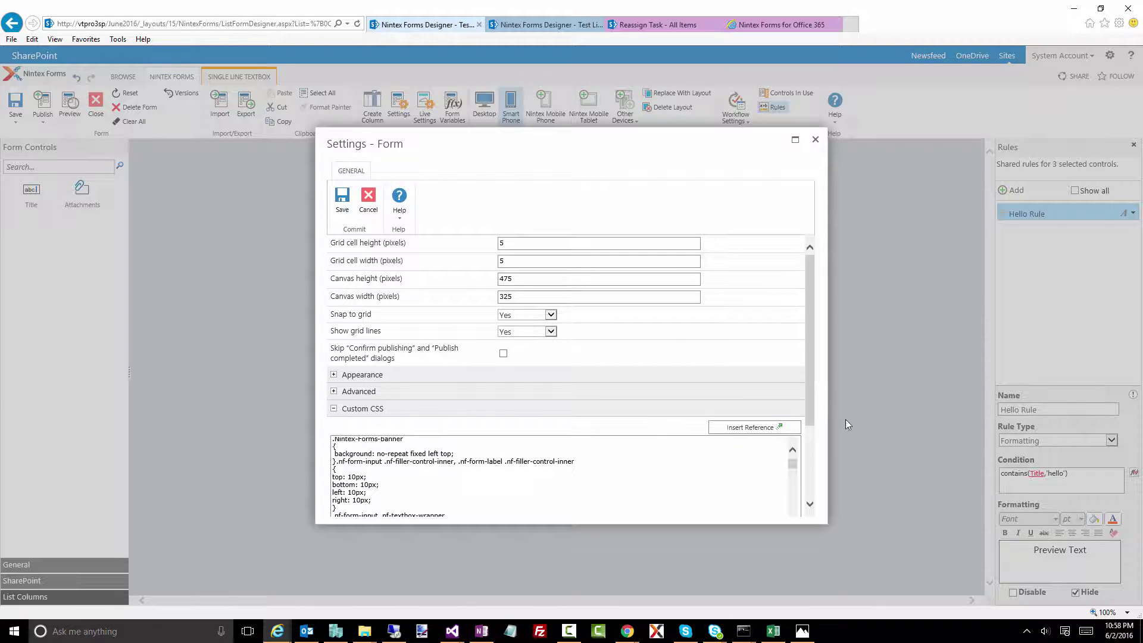
{"action": "scroll", "coordinate": [810, 407], "scroll_direction": "down", "scroll_amount": 2}
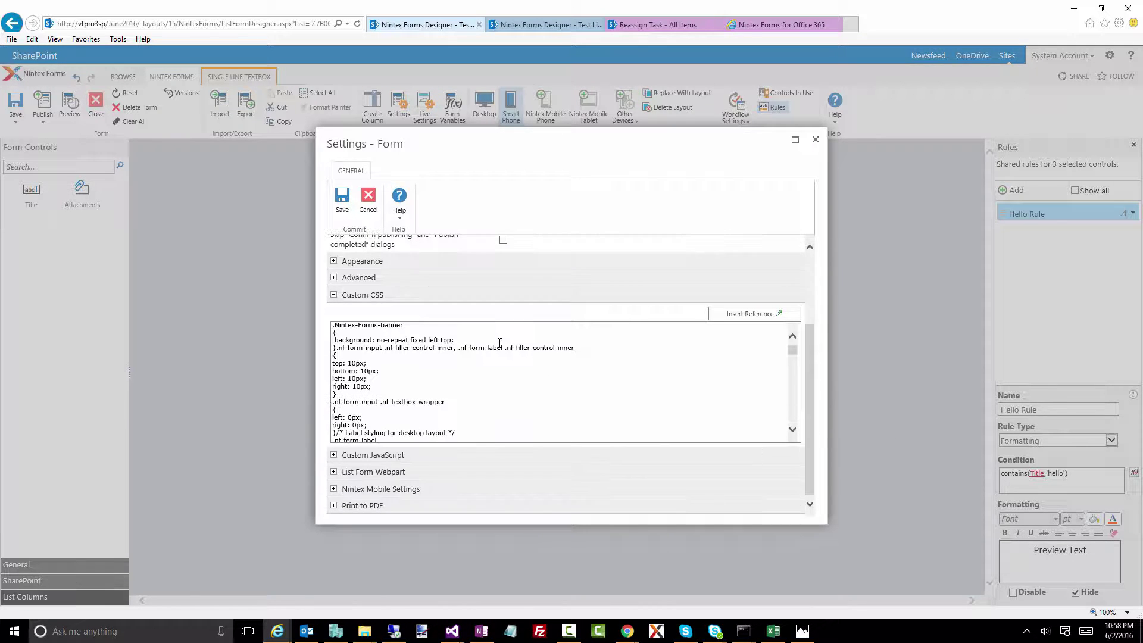
{"action": "mouse_move", "coordinate": [792, 350]}
{"action": "left_mouse_down"}
{"action": "mouse_move", "coordinate": [791, 415]}
{"action": "mouse_move", "coordinate": [792, 345]}
{"action": "left_mouse_up"}
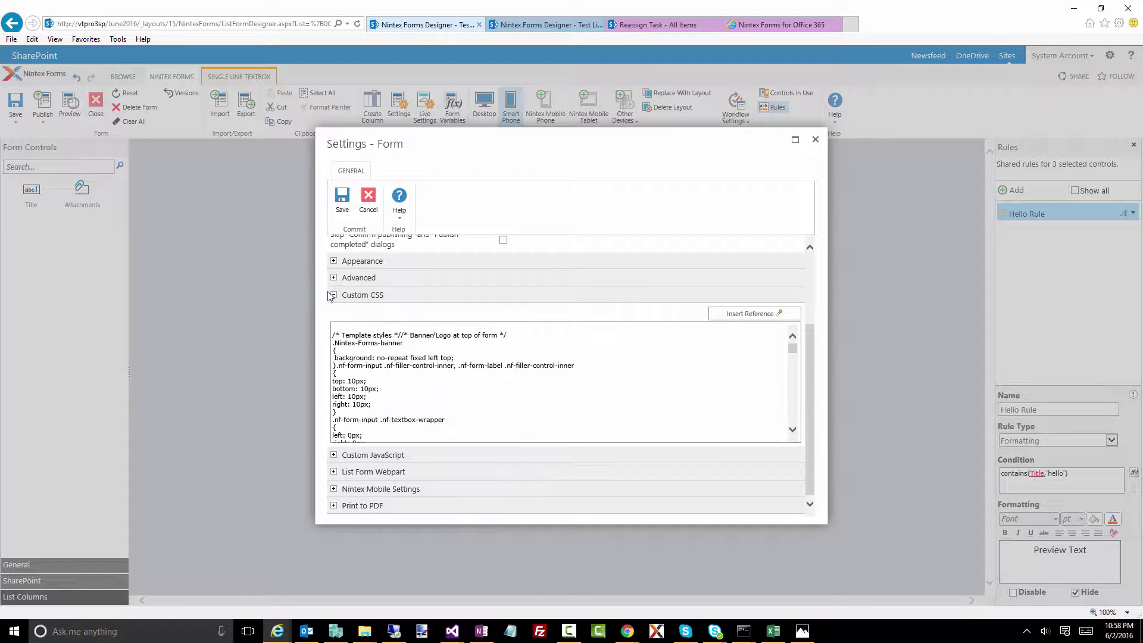
{"action": "left_click", "coordinate": [333, 294]}
{"action": "left_click", "coordinate": [334, 425]}
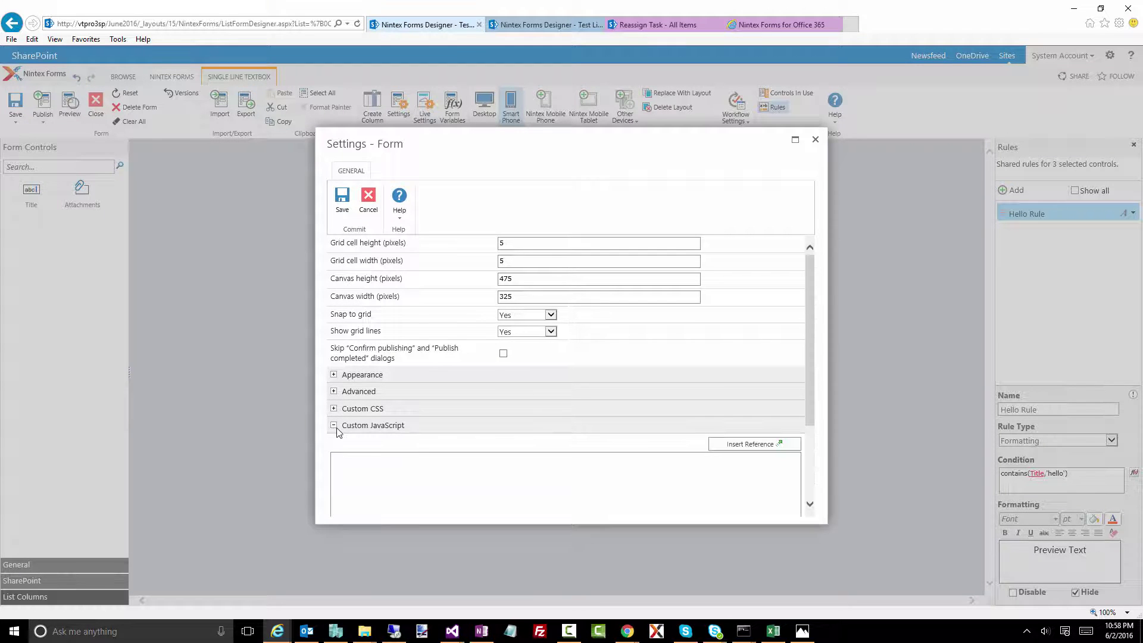
{"action": "left_click", "coordinate": [334, 425]}
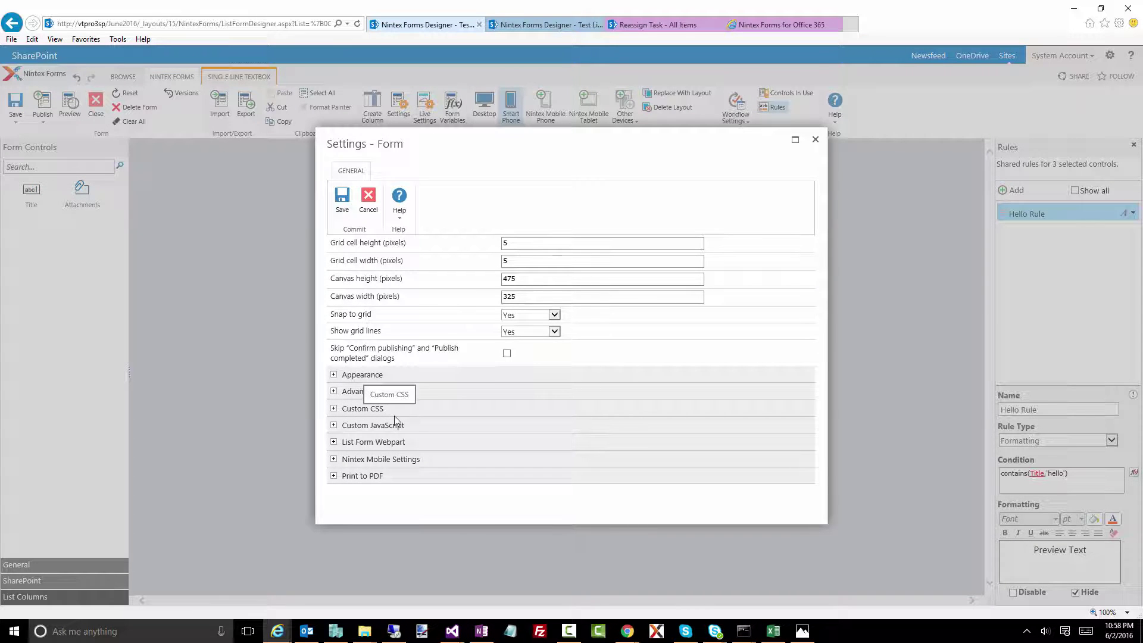
Review the Advanced and Nintex Mobile Settings sections of the form settings, and close the settings without saving
{"action": "left_click", "coordinate": [334, 392]}
{"action": "scroll", "coordinate": [415, 451], "scroll_direction": "down", "scroll_amount": 3}
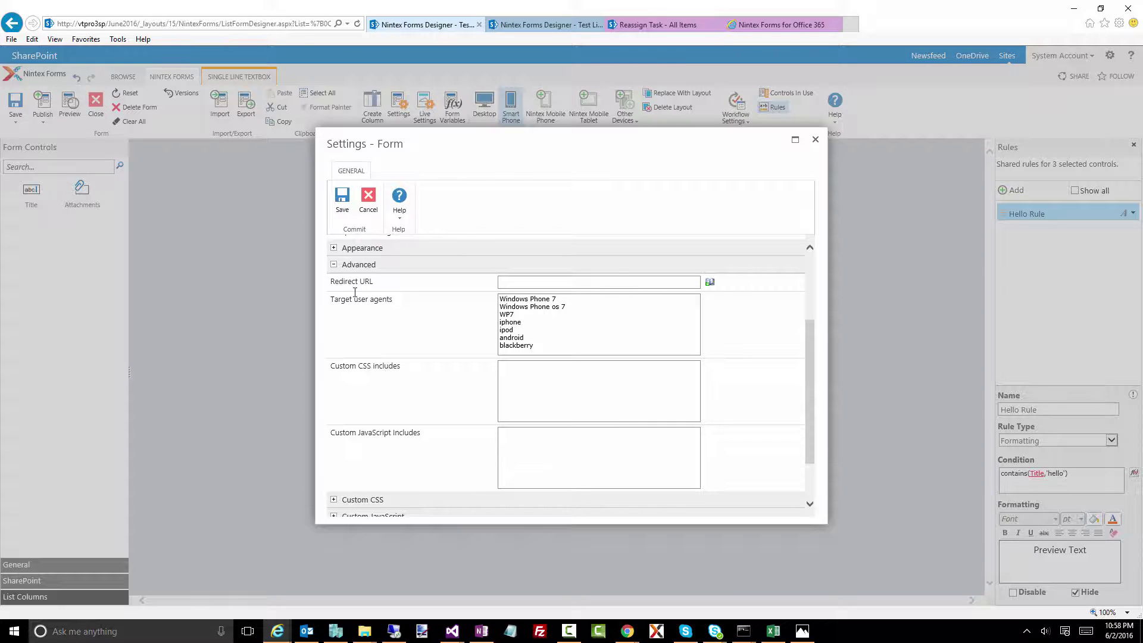
{"action": "left_click", "coordinate": [333, 266]}
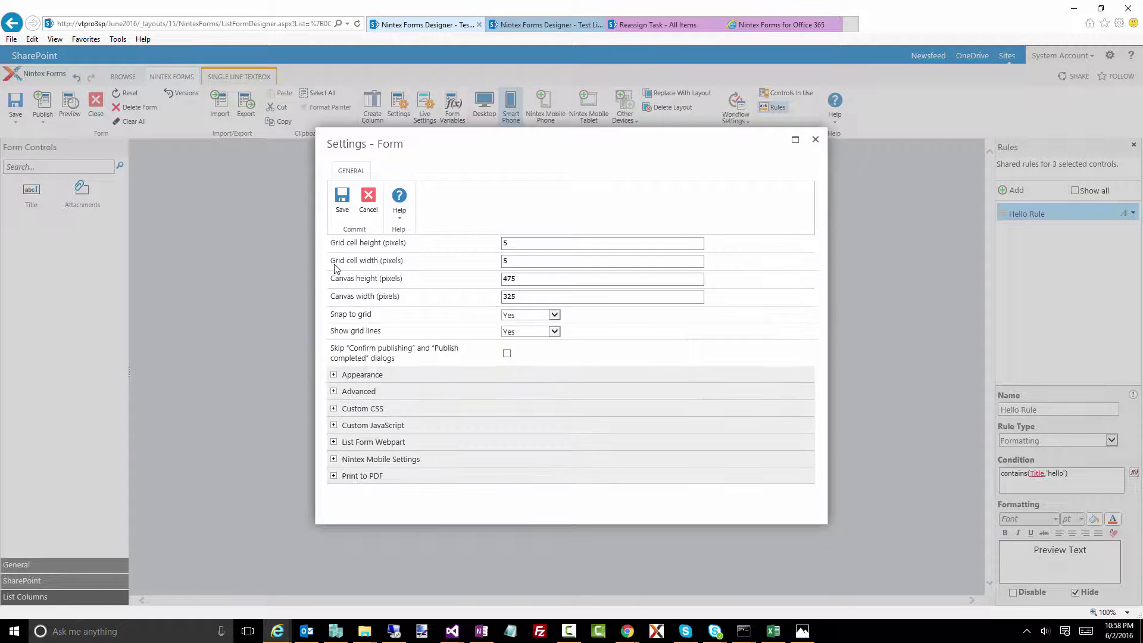
{"action": "left_click", "coordinate": [334, 459]}
{"action": "scroll", "coordinate": [370, 465], "scroll_direction": "down", "scroll_amount": 1}
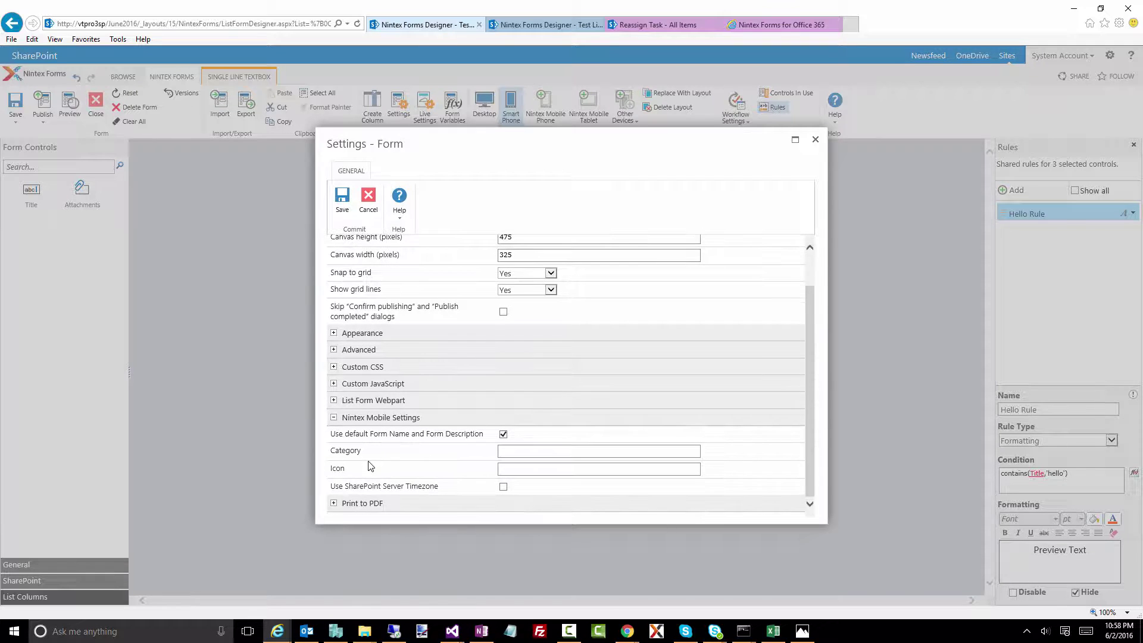
{"action": "mouse_move", "coordinate": [371, 464]}
{"action": "left_click", "coordinate": [335, 418]}
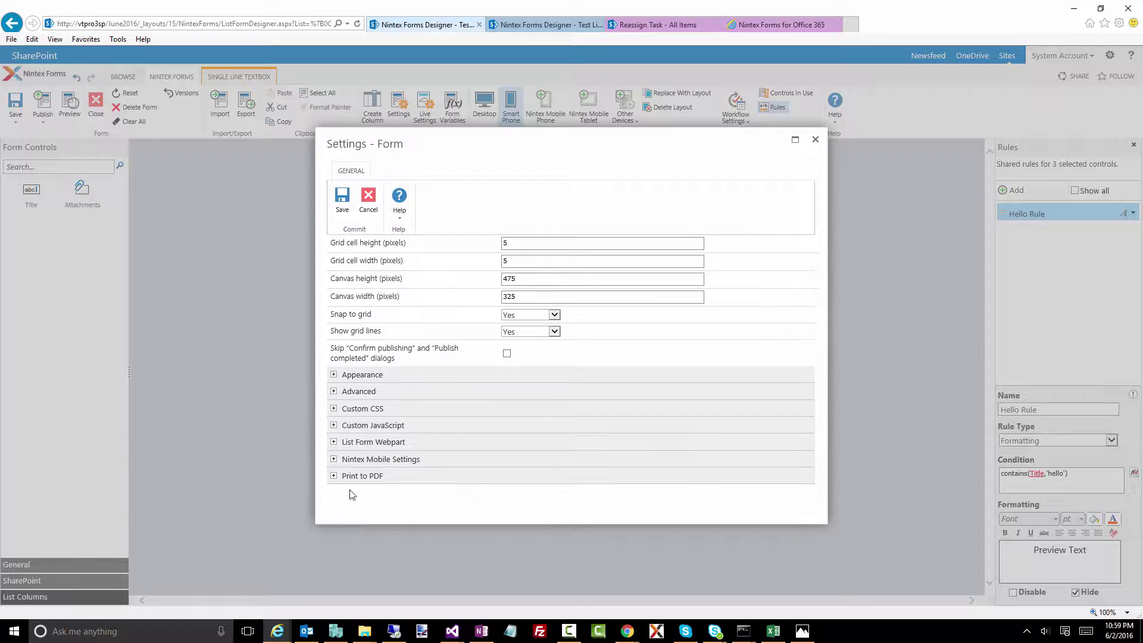
{"action": "left_click", "coordinate": [367, 206]}
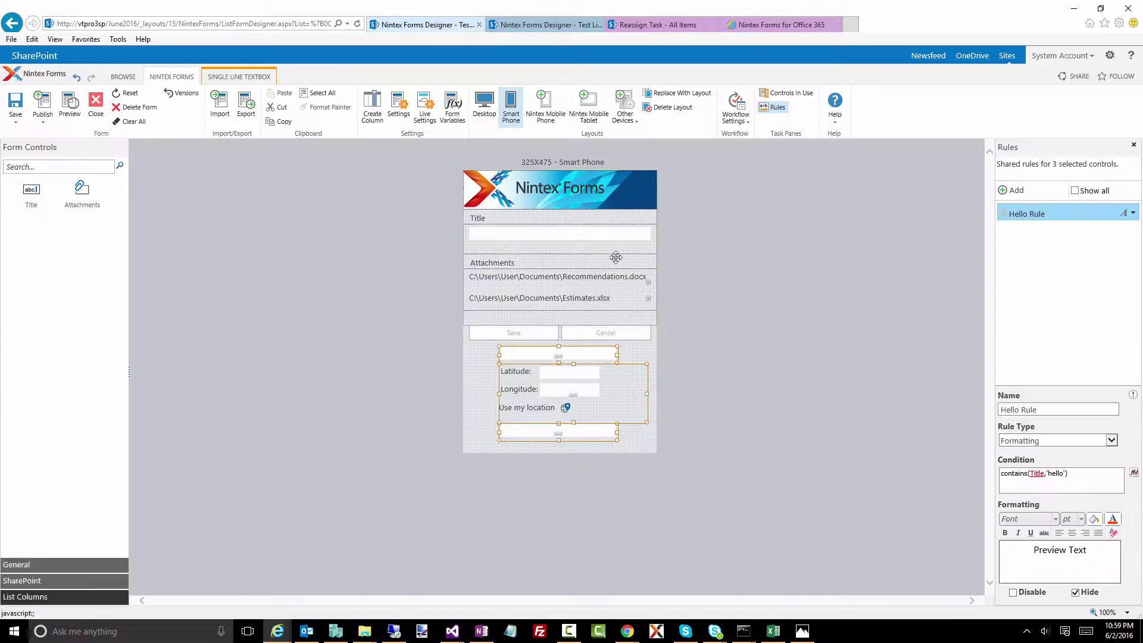
Enable publishing to Nintex Live with anonymous access and a form expiry date of 6/15/2016, and save the live settings
{"action": "left_click", "coordinate": [430, 116]}
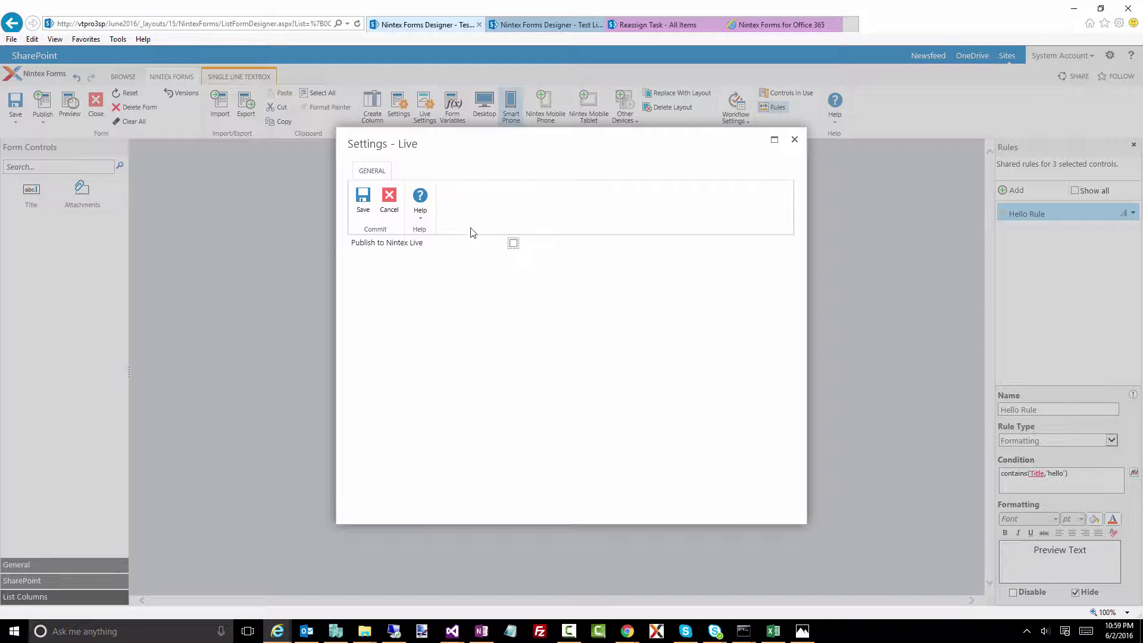
{"action": "left_click", "coordinate": [513, 243]}
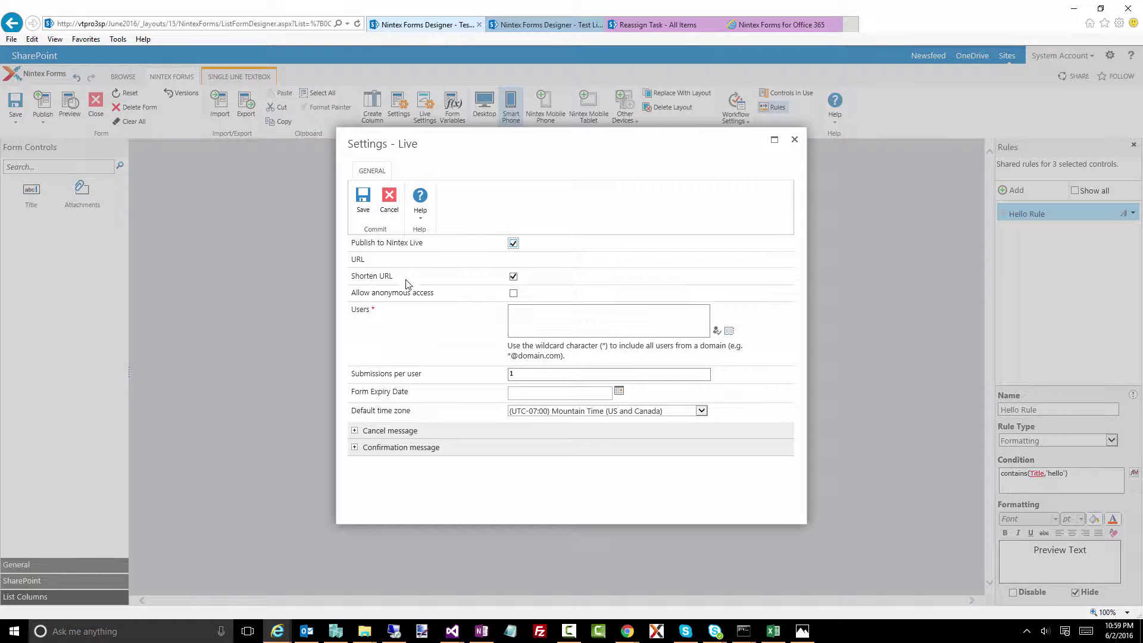
{"action": "left_click", "coordinate": [513, 293]}
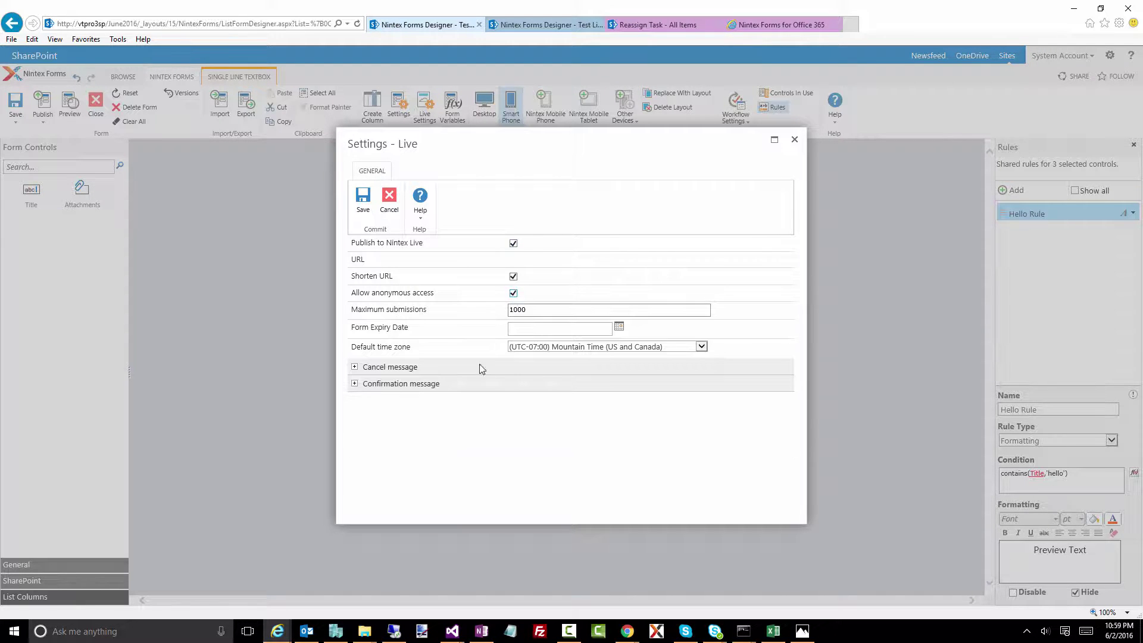
{"action": "left_click", "coordinate": [619, 327]}
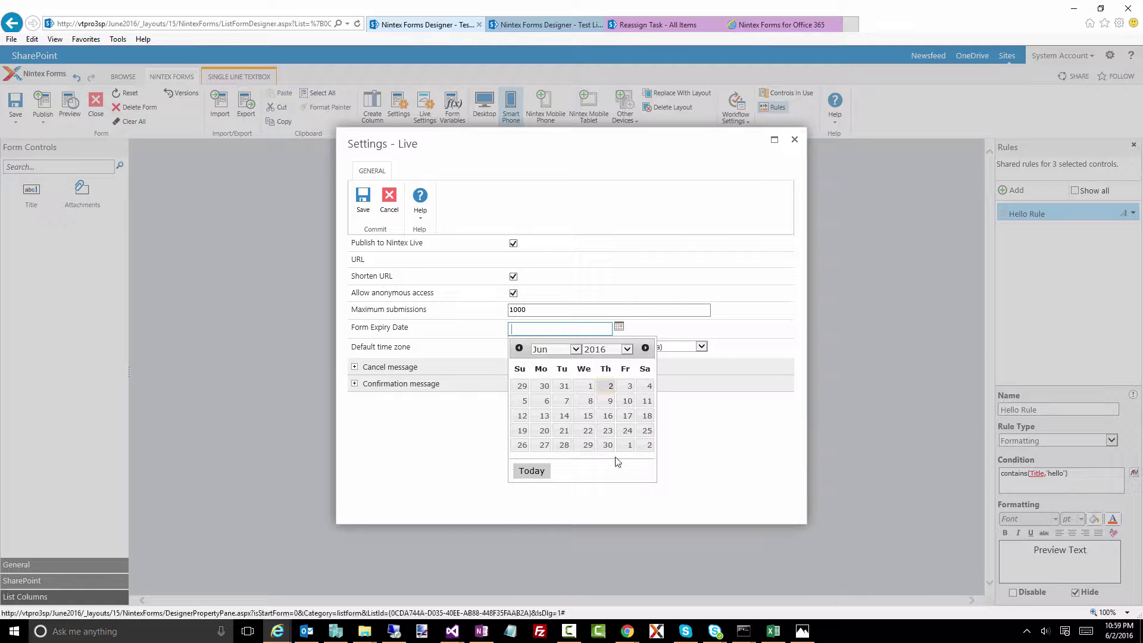
{"action": "left_click", "coordinate": [588, 417]}
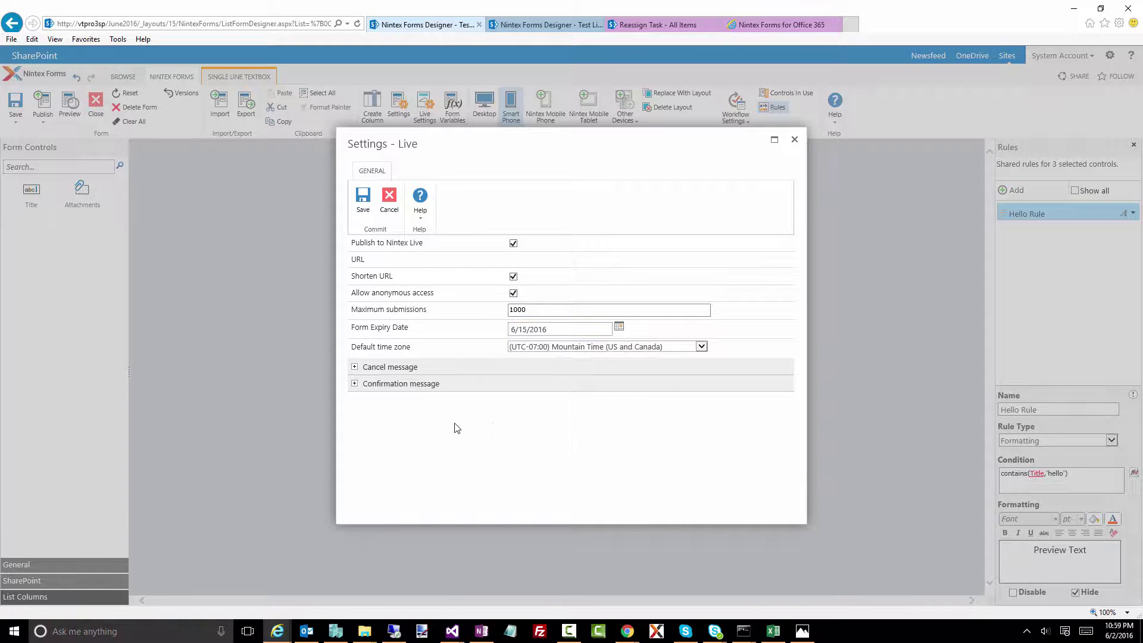
{"action": "left_click", "coordinate": [371, 197]}
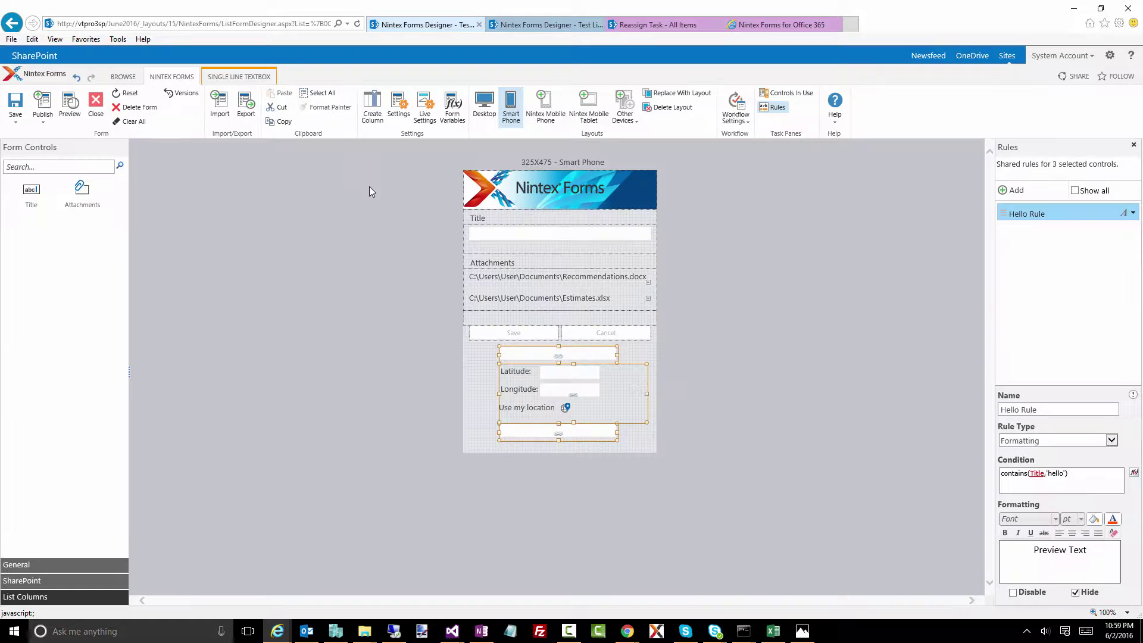
Publish the form, highlight its Nintex Live URL in the publish results, and close the results
{"action": "left_click", "coordinate": [43, 107]}
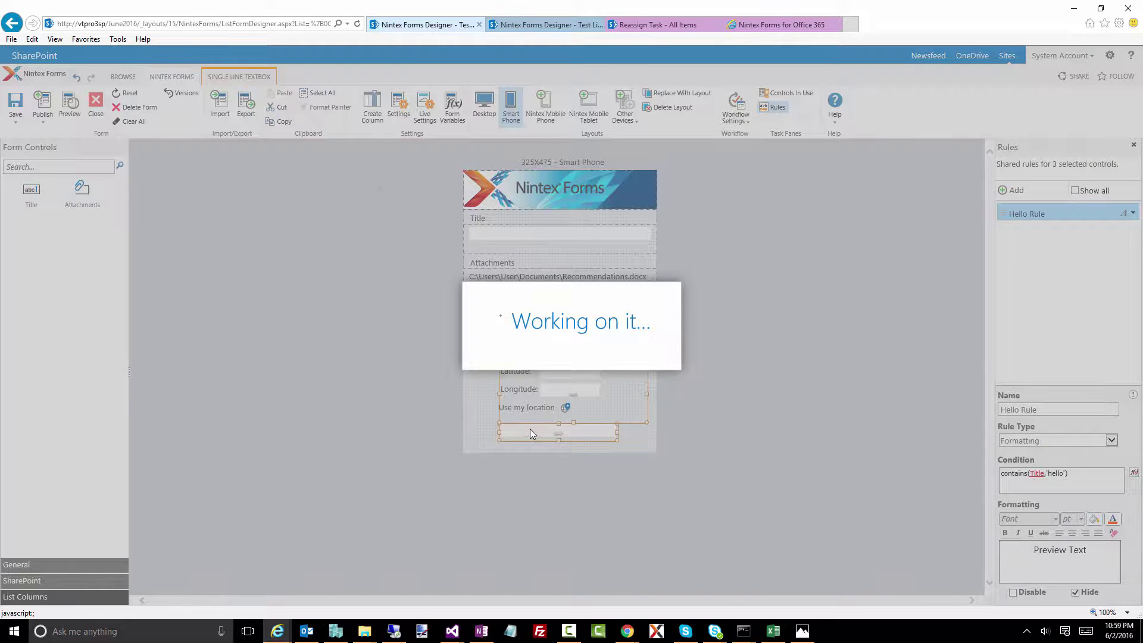
{"action": "left_click", "coordinate": [670, 420]}
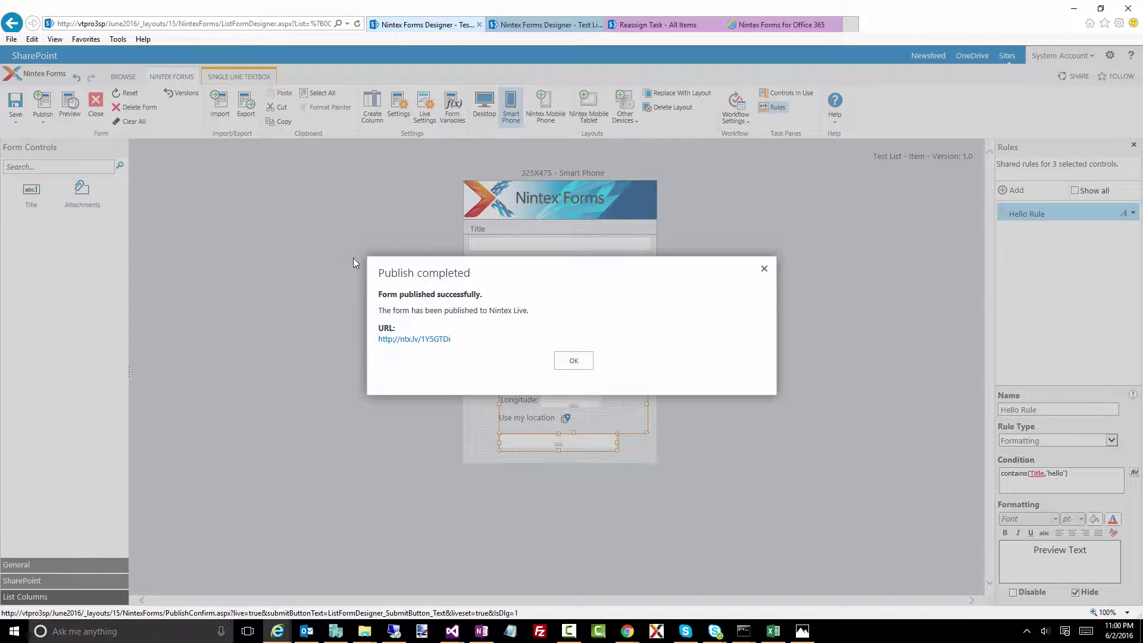
{"action": "left_click_drag", "start_coordinate": [453, 339], "coordinate": [382, 350]}
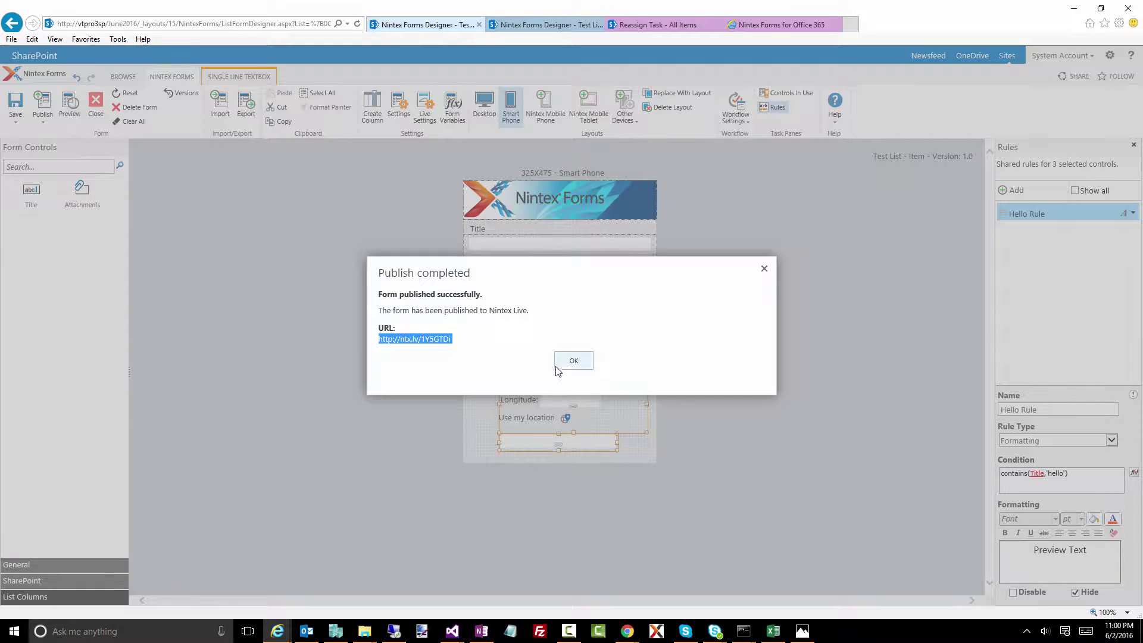
{"action": "left_click", "coordinate": [572, 361]}
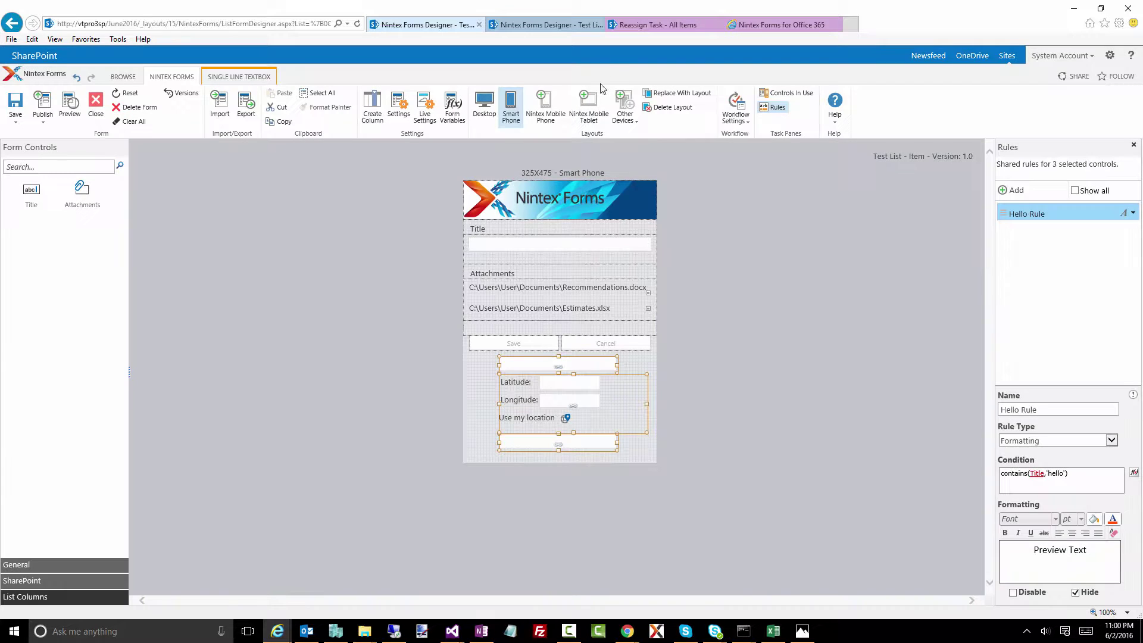
Switch to the Reassign Task list in Office 365 and launch Nintex Forms for it
{"action": "left_click", "coordinate": [639, 25]}
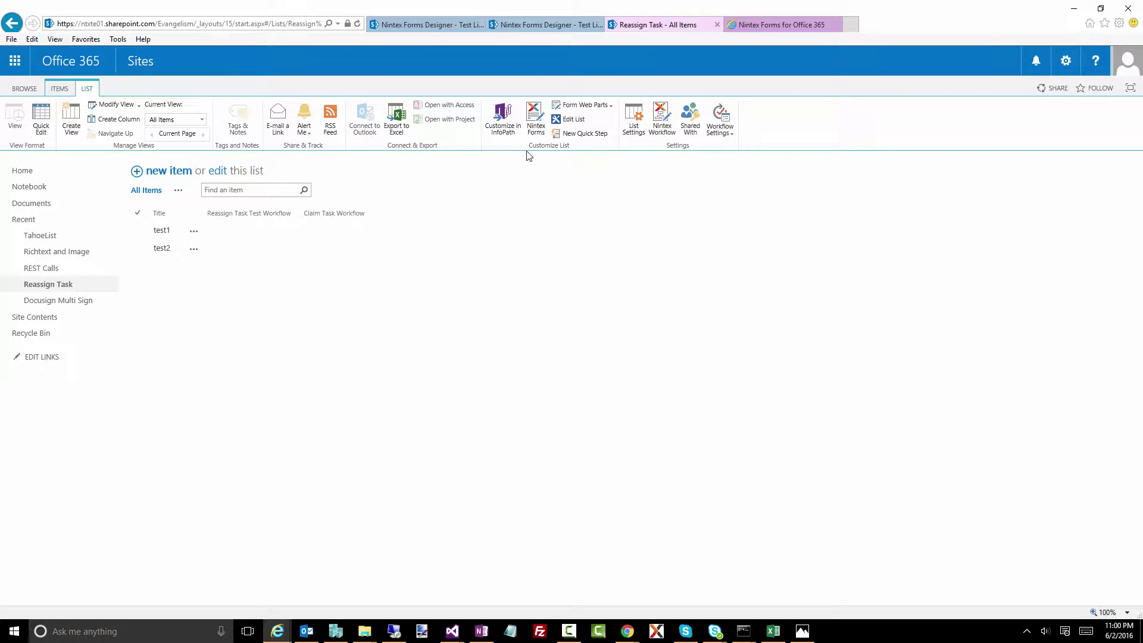
{"action": "left_click", "coordinate": [534, 110]}
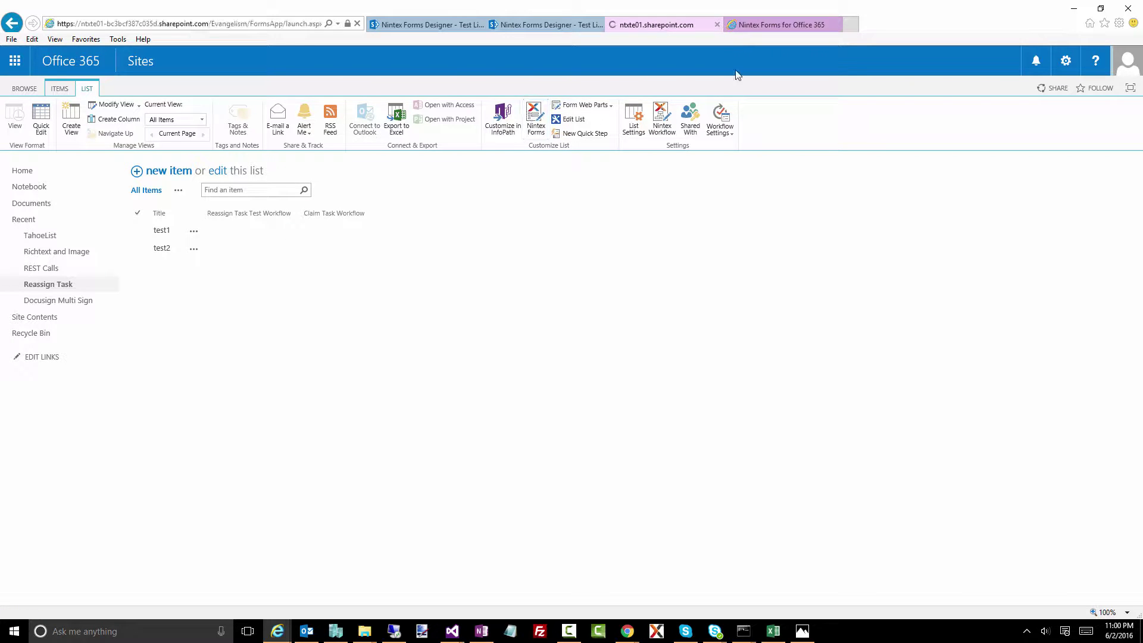
Switch to the TahoeList form in Nintex Forms for Office 365 and review its SharePoint and General form controls
{"action": "left_click", "coordinate": [752, 26]}
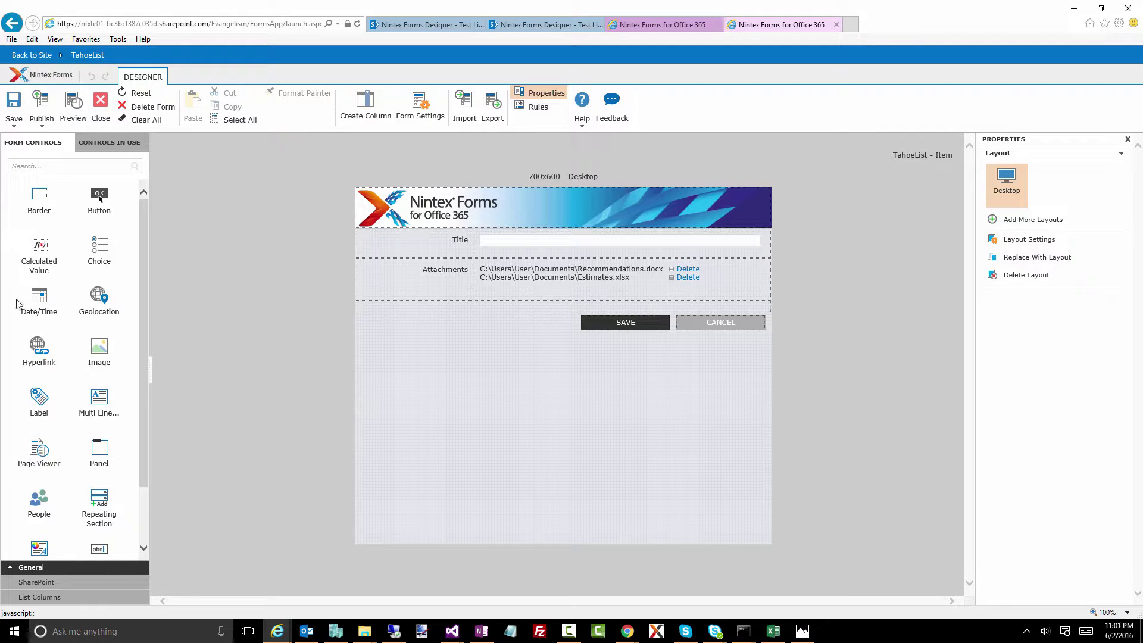
{"action": "left_click", "coordinate": [42, 583]}
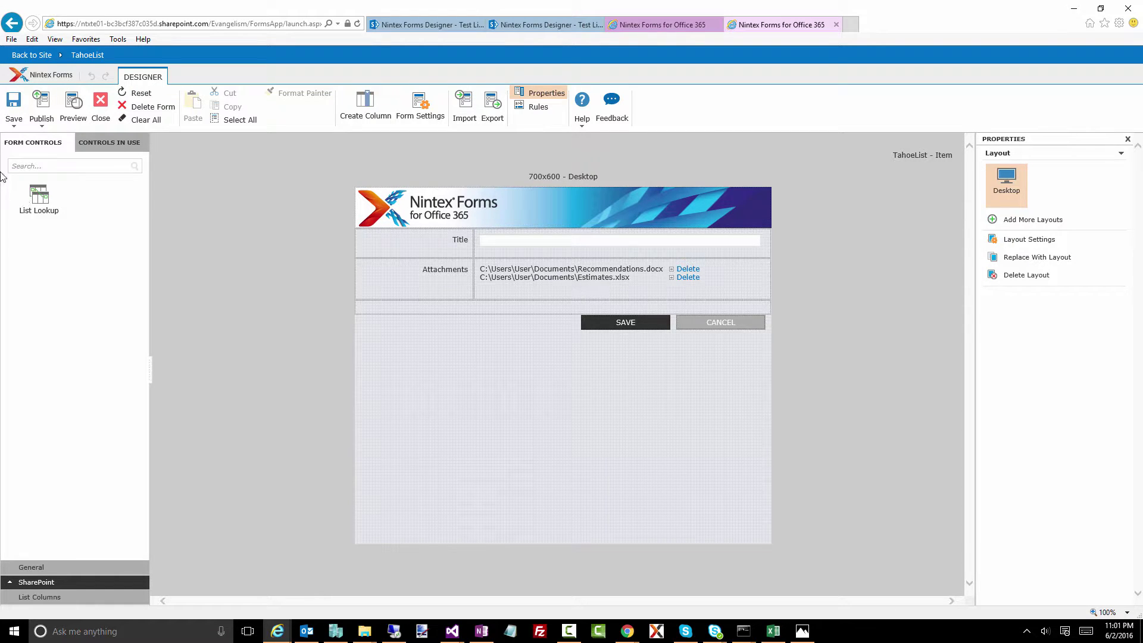
{"action": "left_click", "coordinate": [37, 566]}
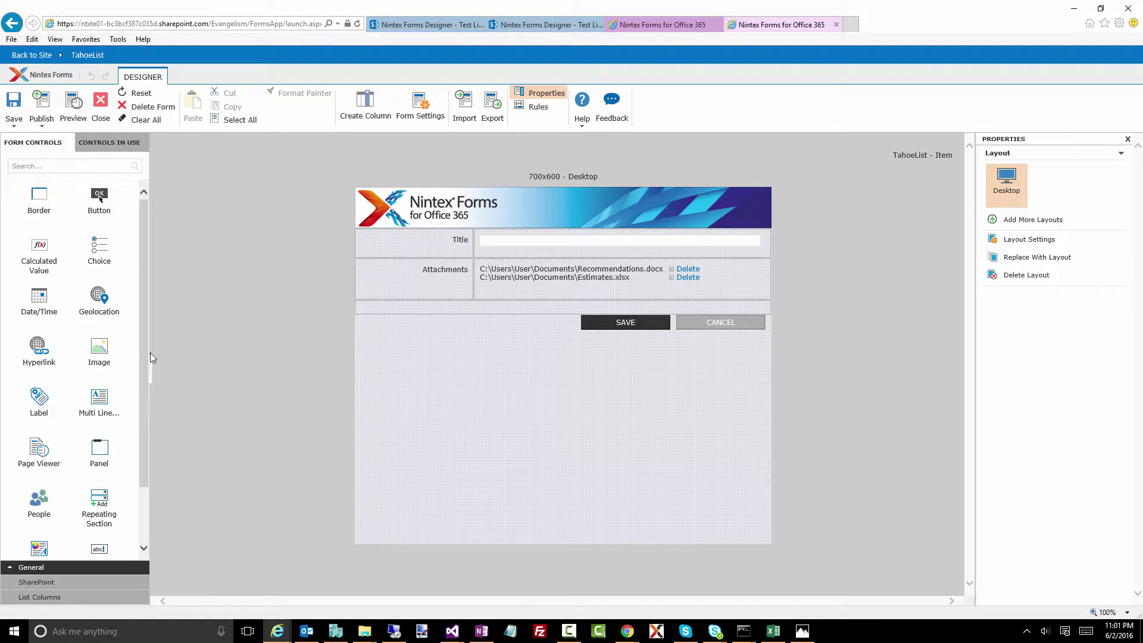